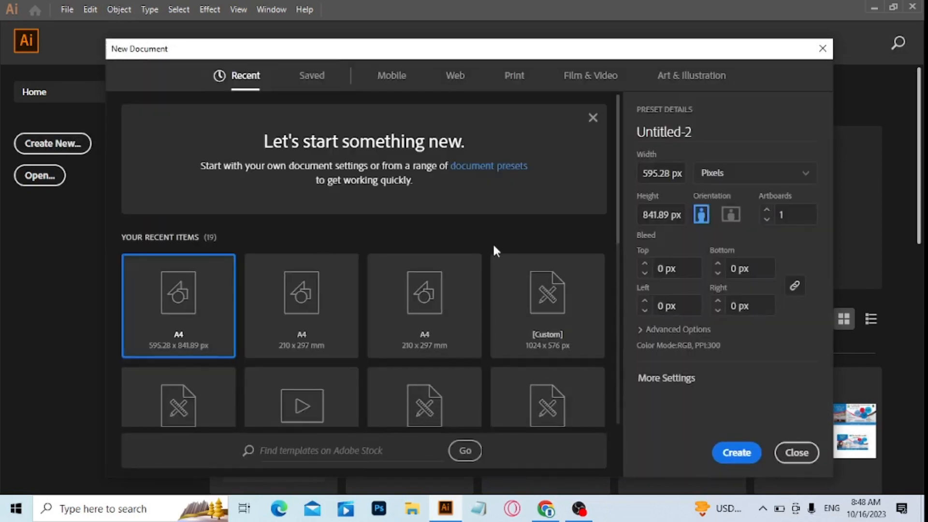
Create a new landscape A4 document in pixels, 841.89 px wide and 595.28 px high, with one artboard.
click(666, 384)
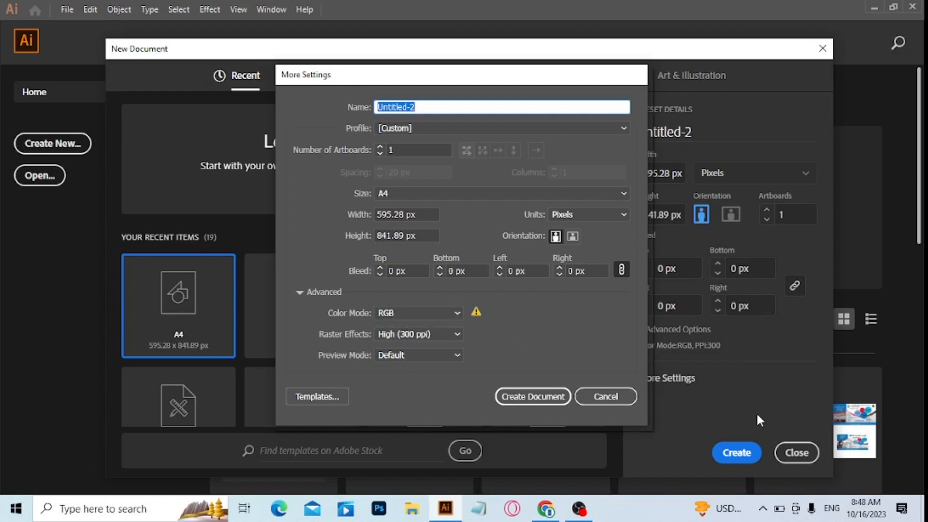
click(627, 402)
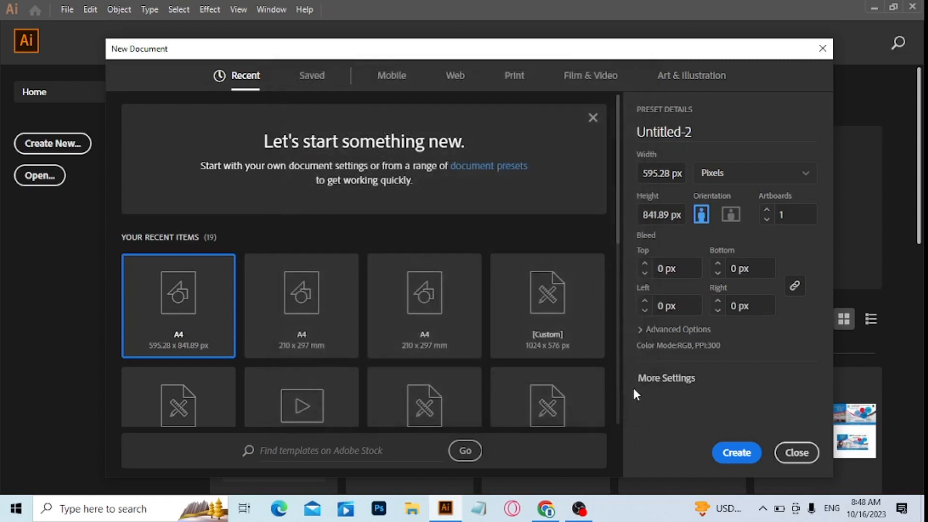
click(809, 179)
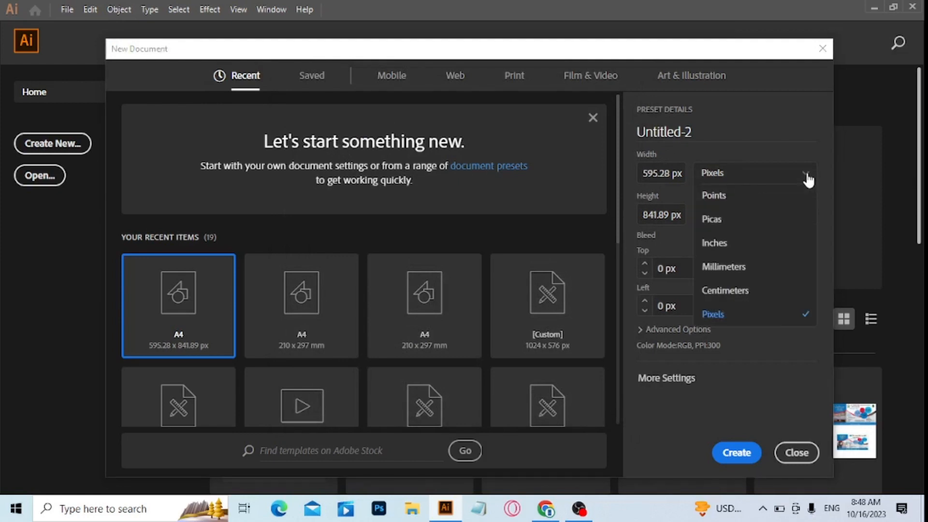
click(735, 315)
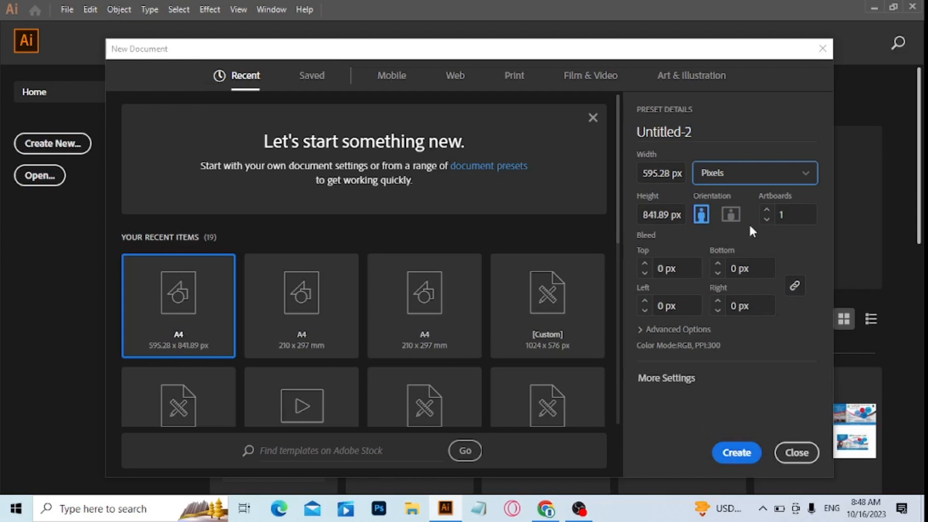
click(737, 217)
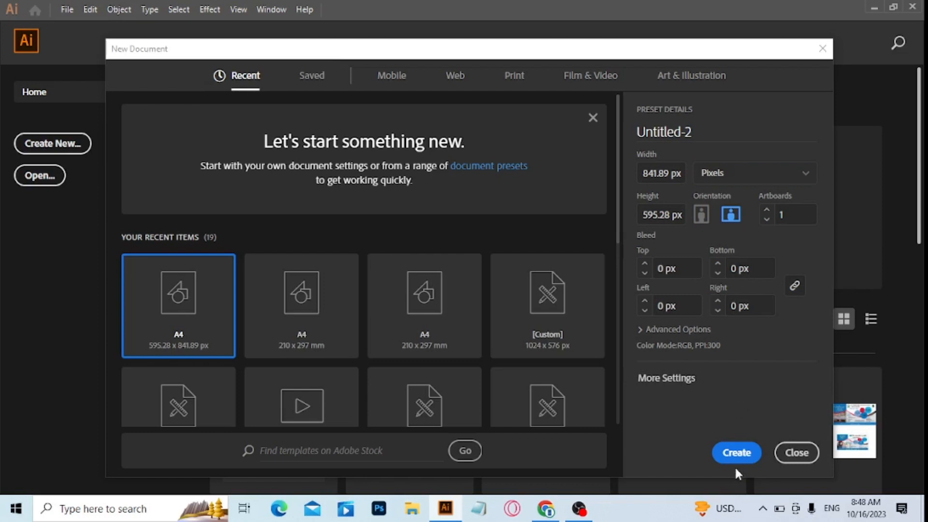
click(736, 453)
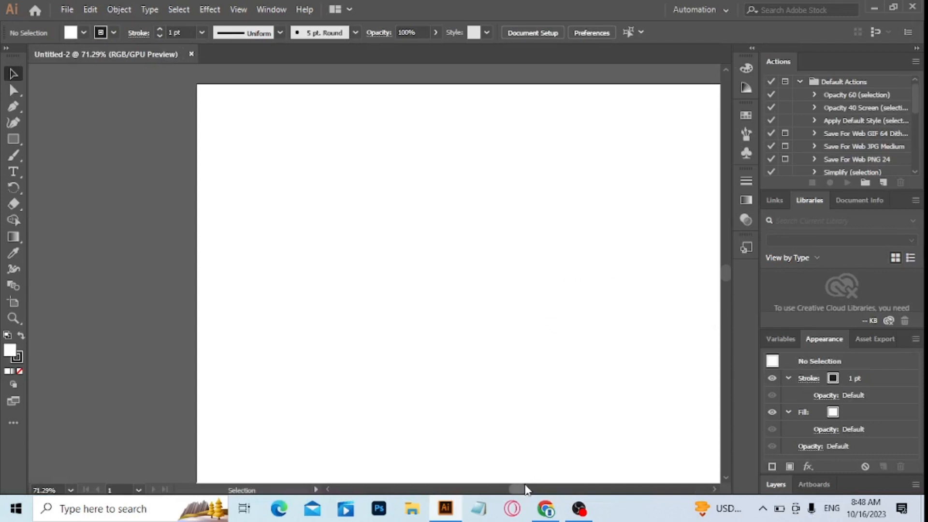
Draw a rectangle of about 842 by 595 px covering the whole artboard.
drag(518, 489, 523, 490)
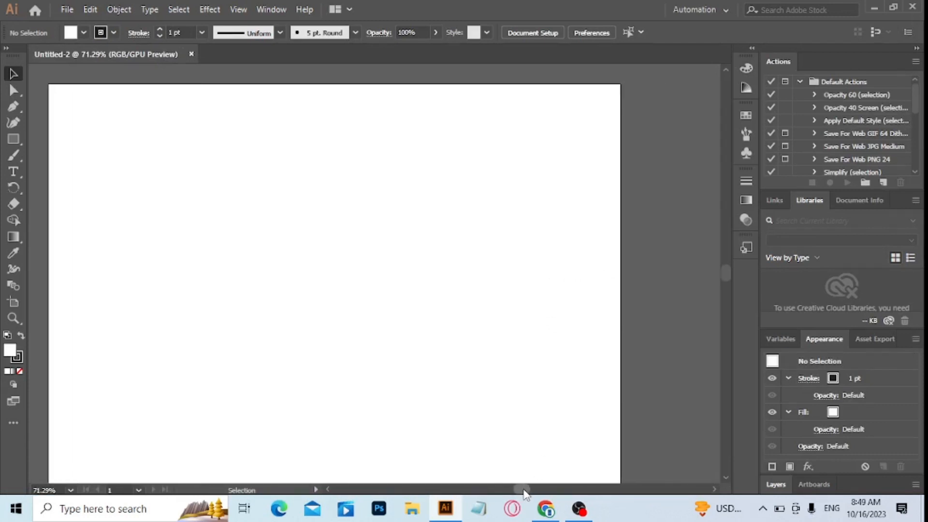
key(ctrl+minus)
key(ctrl+minus)
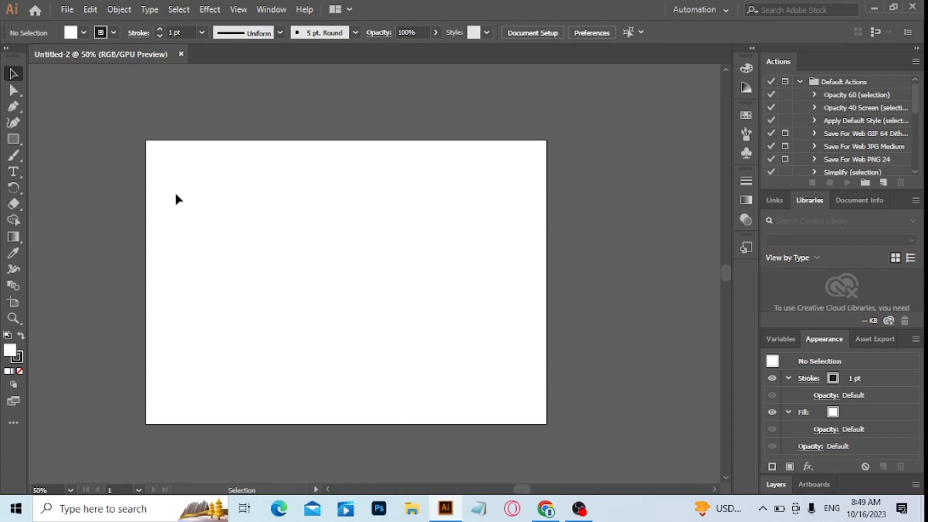
click(13, 140)
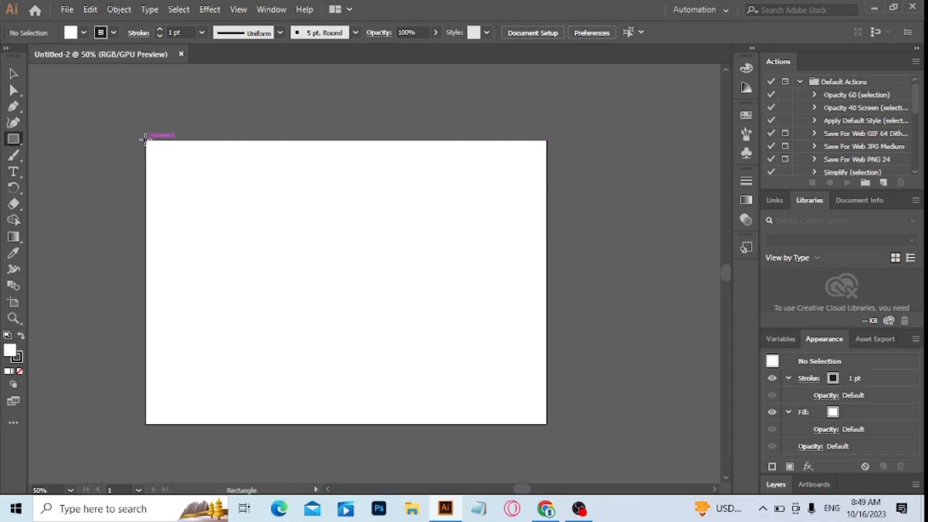
drag(145, 140, 546, 421)
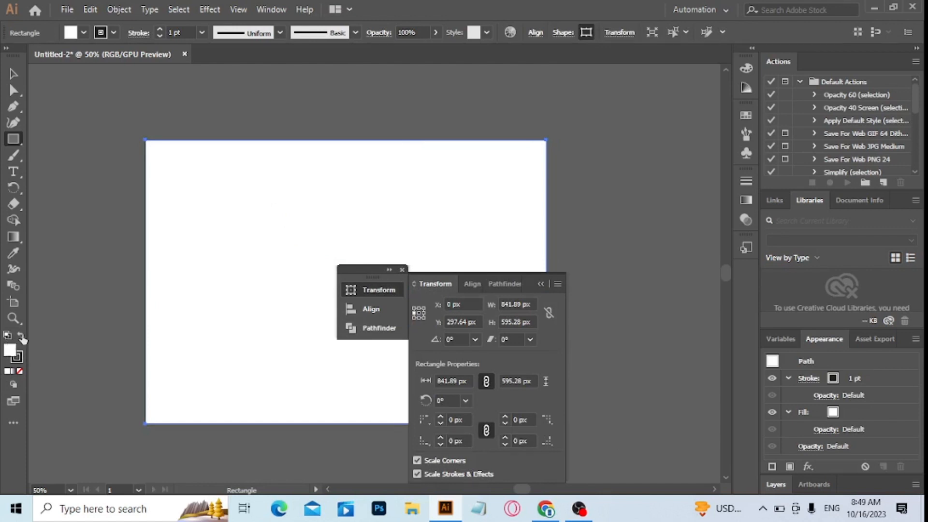
Swap the rectangle's fill and stroke so the fill is black, remove its stroke, and deselect it.
click(21, 336)
click(18, 358)
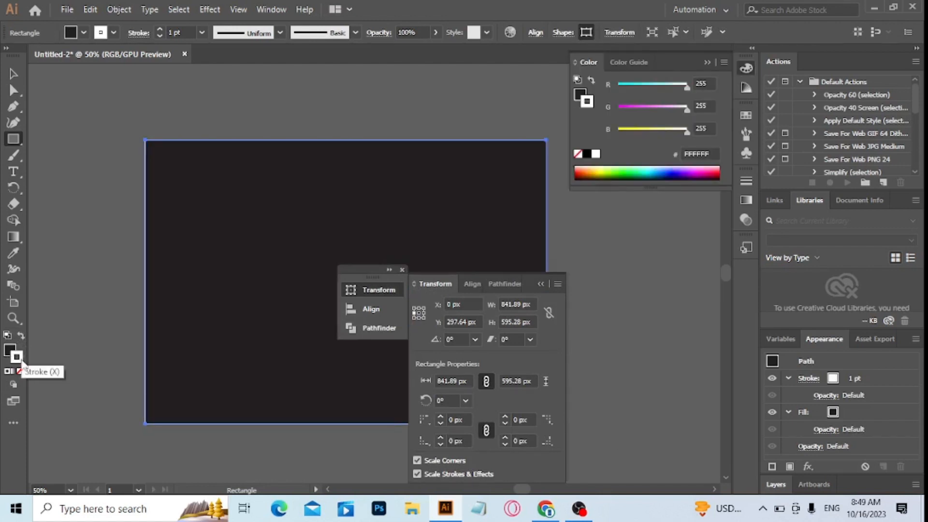
click(19, 371)
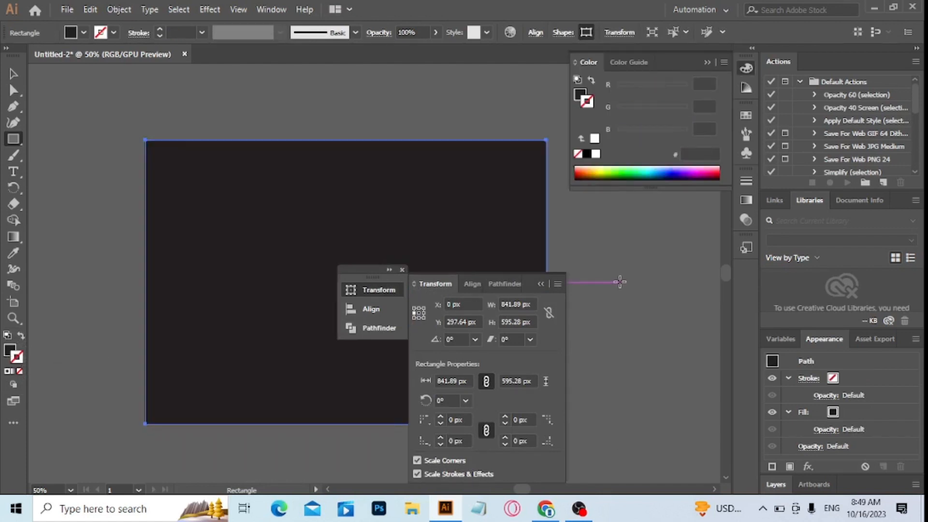
click(540, 284)
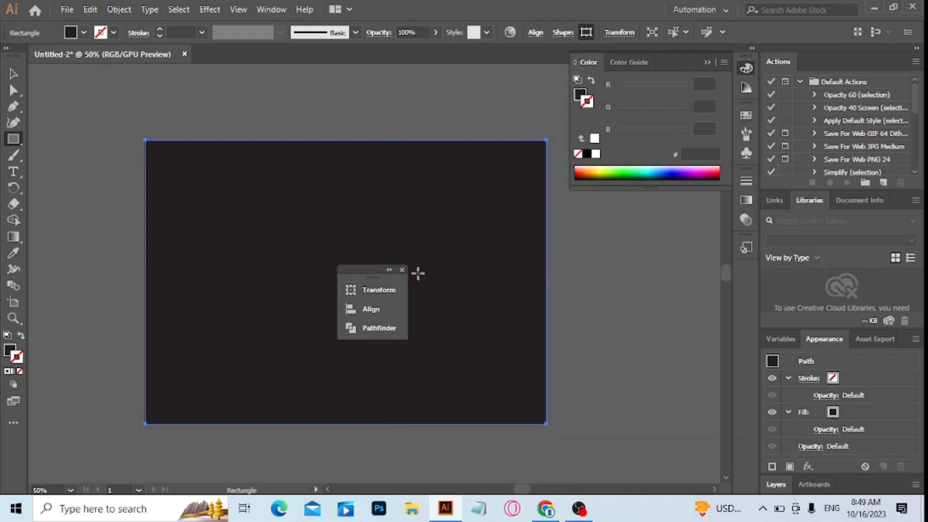
click(402, 270)
key(ctrl)
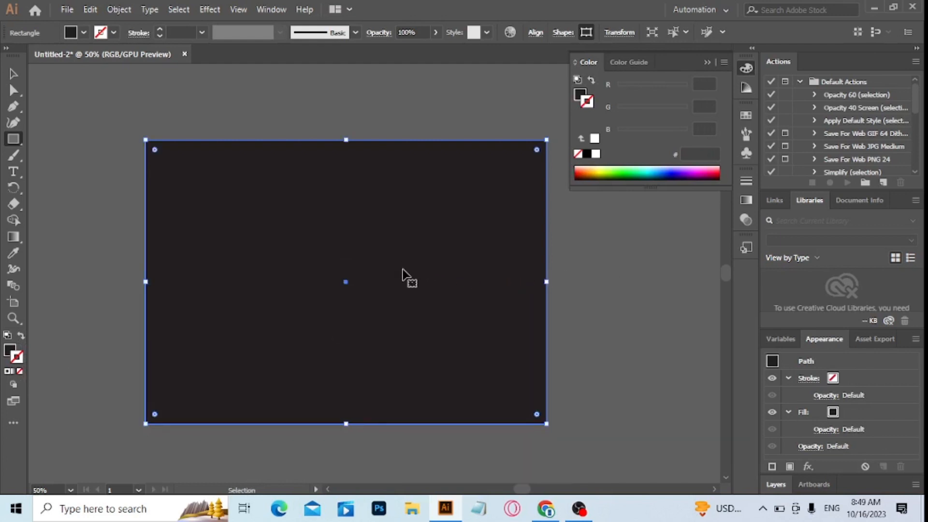
key(ctrl+shift+a)
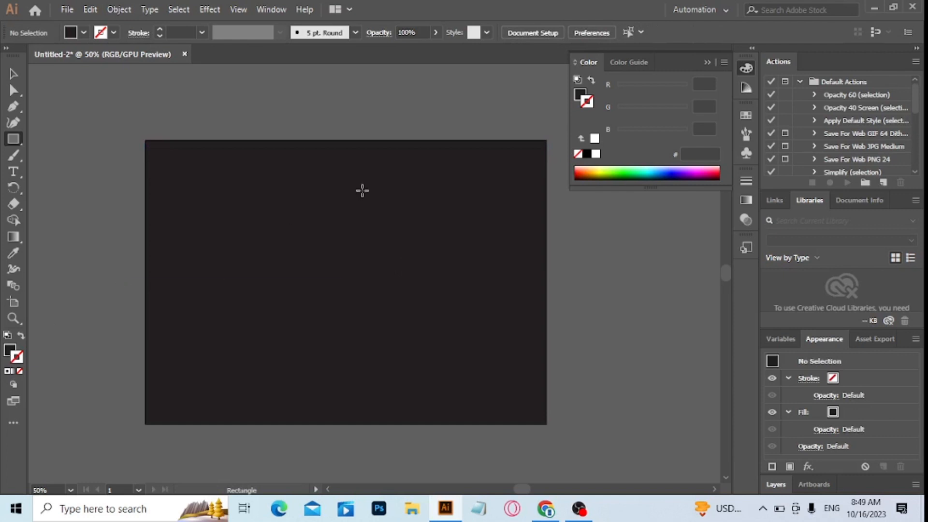
Add white point text near the middle of the black rectangle, replacing the placeholder with the person's full name.
click(13, 177)
click(294, 260)
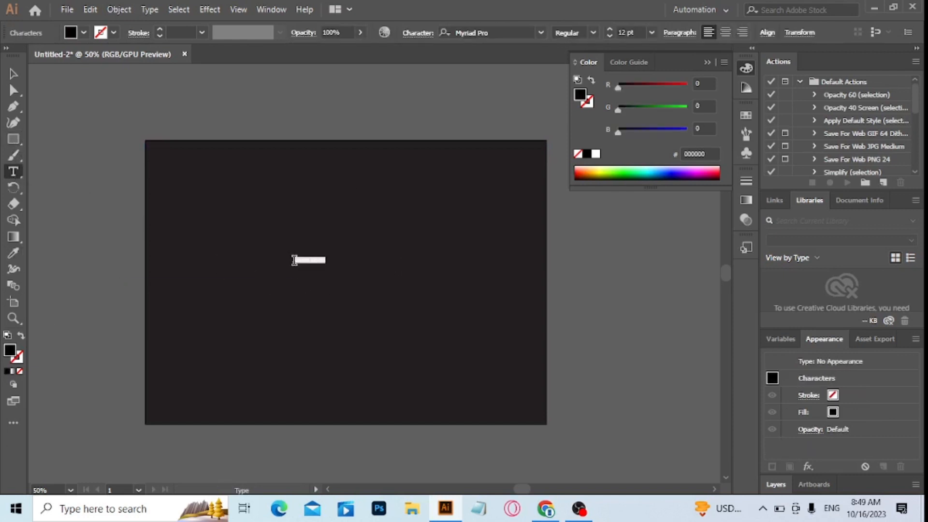
click(84, 34)
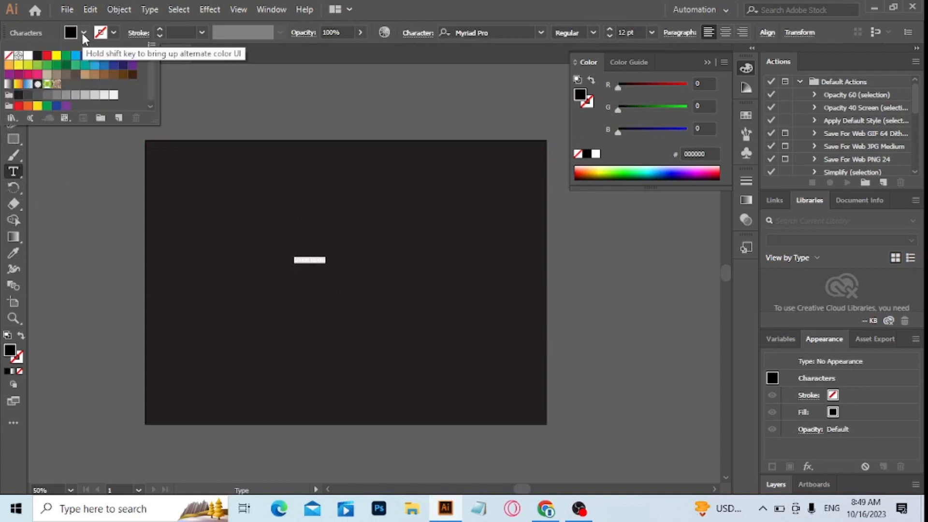
click(28, 56)
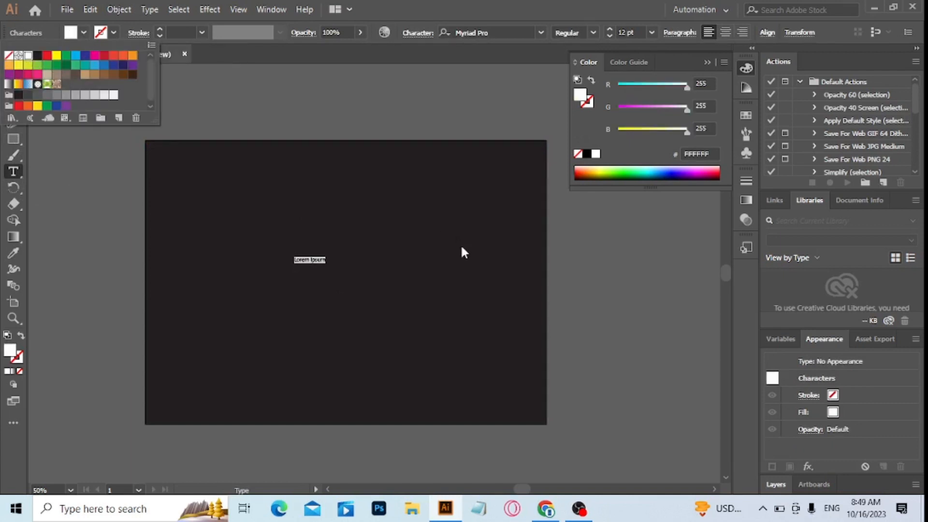
key(Escape)
key(BackSpace)
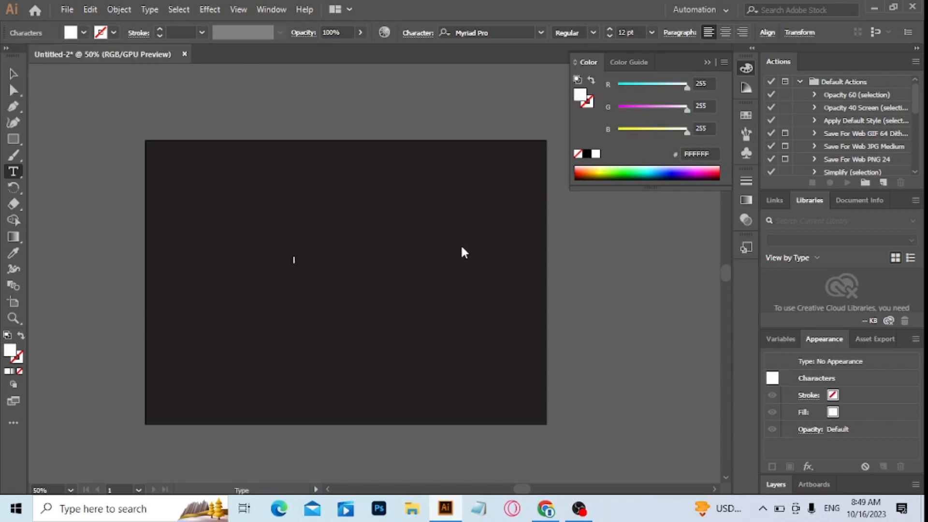
text(shoaib Qa)
Set the whole name text to 76 pt in the Chopin Script font.
key(ctrl+a)
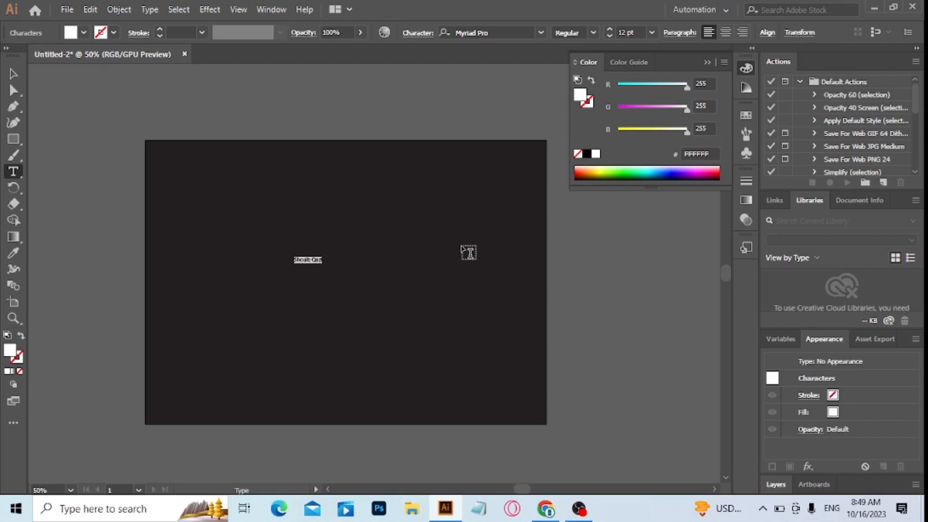
click(609, 29)
drag(609, 30, 608, 31)
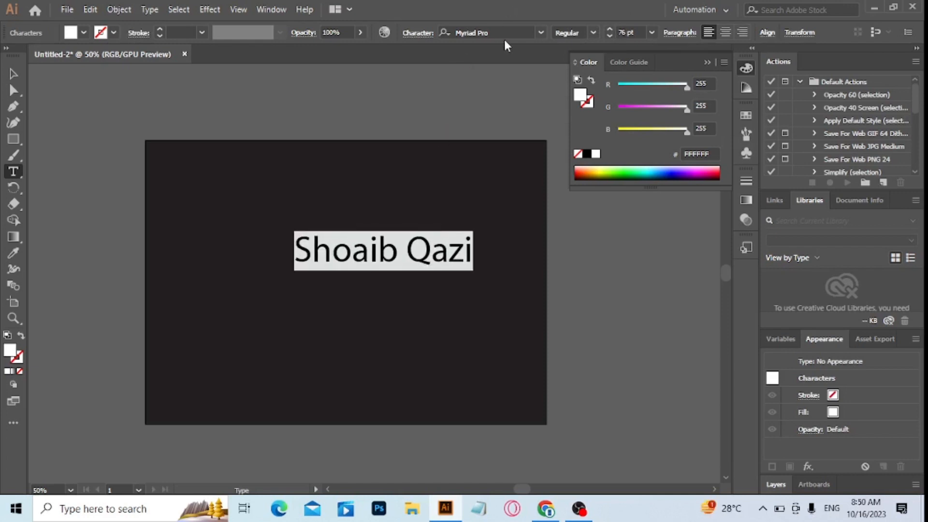
click(540, 34)
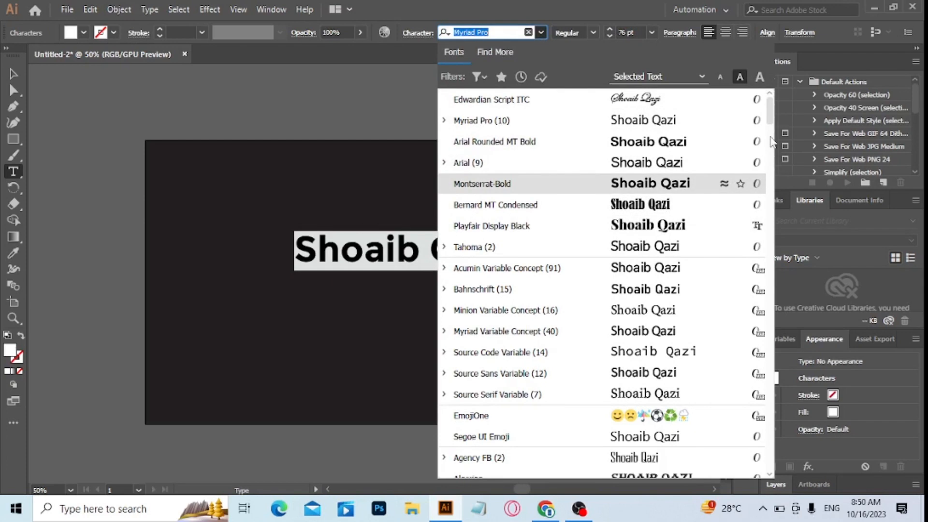
drag(772, 127, 775, 177)
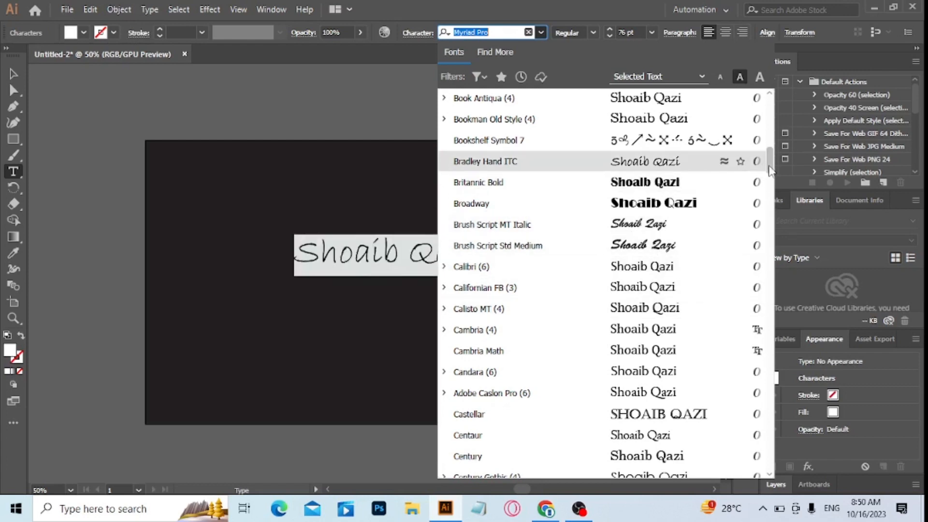
scroll(770, 170, down, 6)
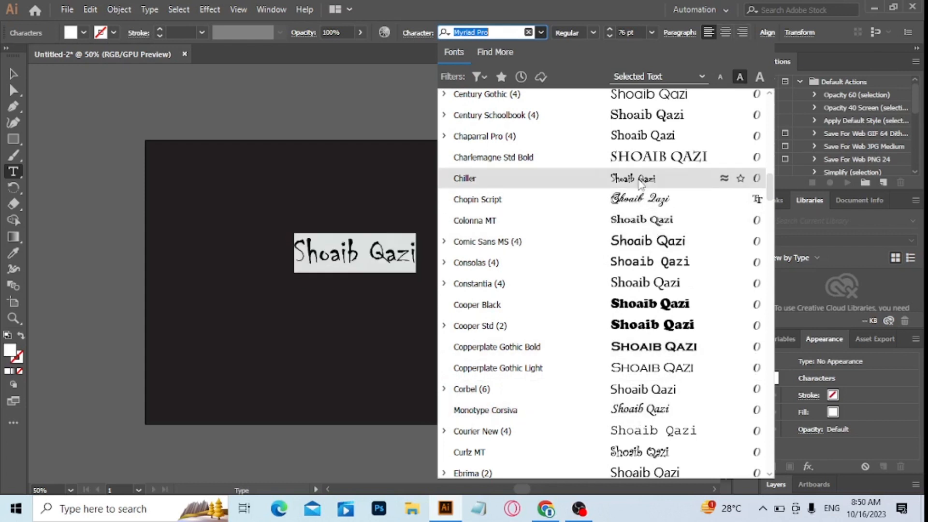
click(642, 201)
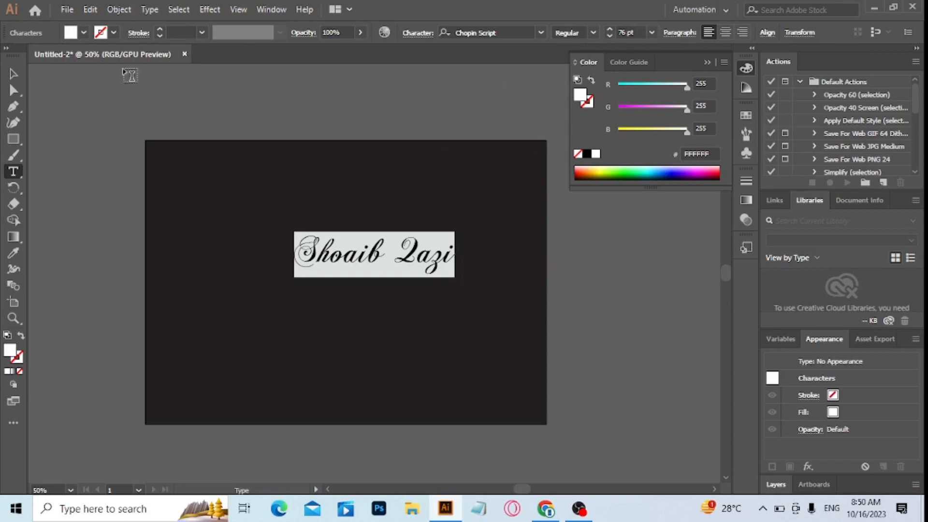
Enlarge the name text to about 154 pt and move it to the middle of the artboard.
click(14, 73)
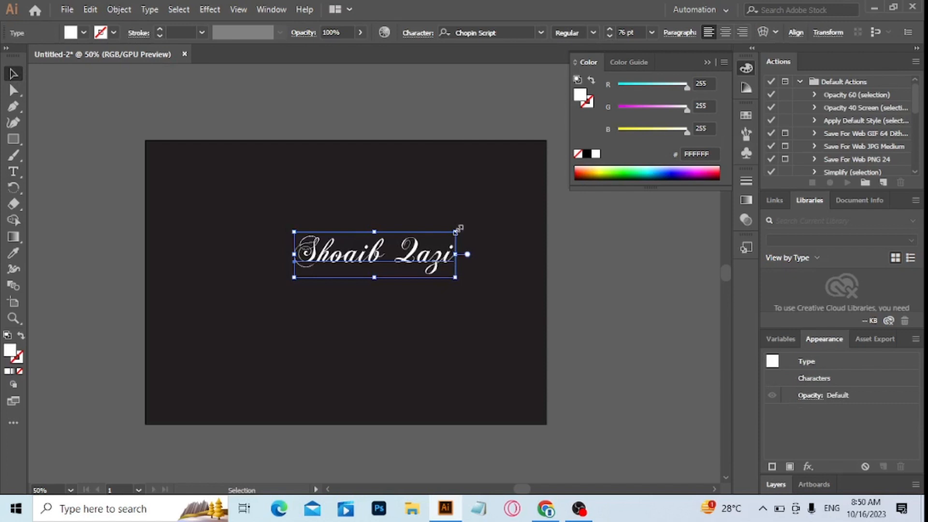
drag(458, 228, 518, 188)
drag(473, 240, 419, 284)
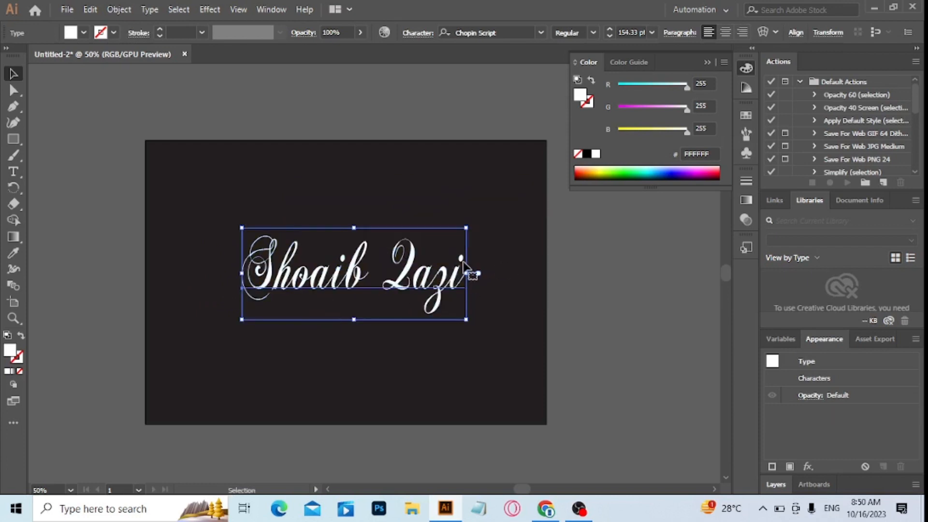
Expand the name text into outlined shapes and deselect it.
click(125, 8)
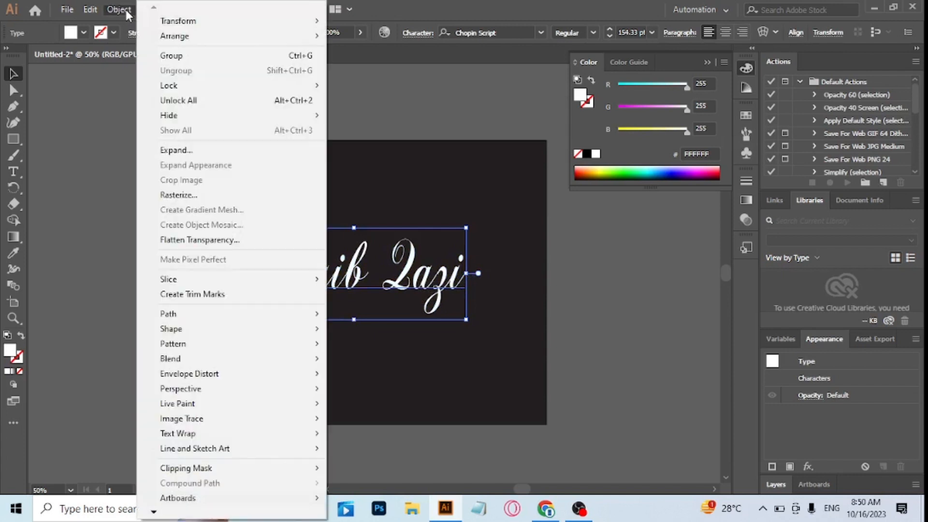
click(185, 150)
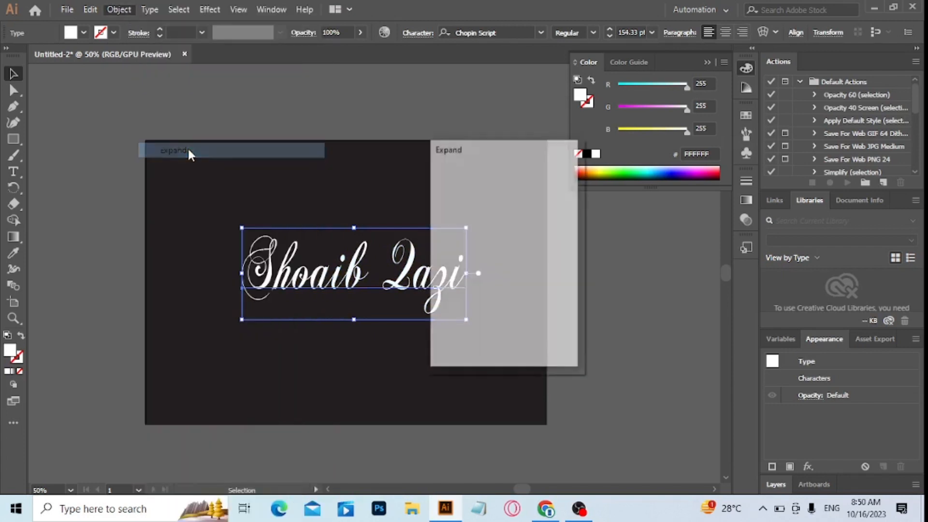
click(472, 340)
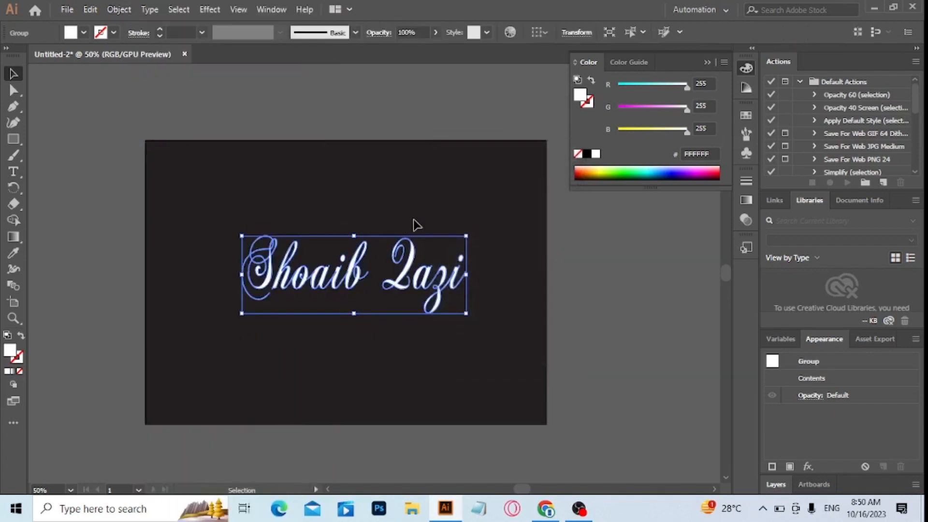
click(437, 205)
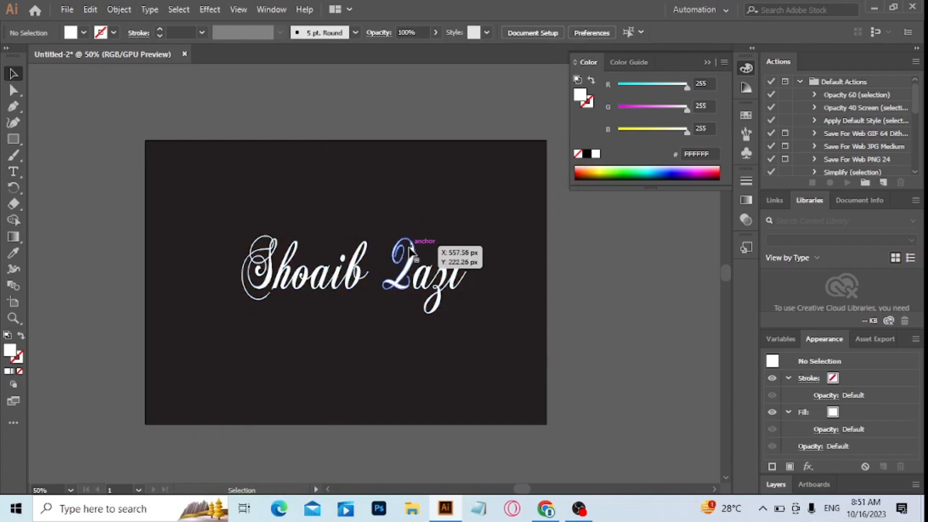
Apply a Gaussian Blur with a 3-pixel radius to the outlined name group.
click(410, 249)
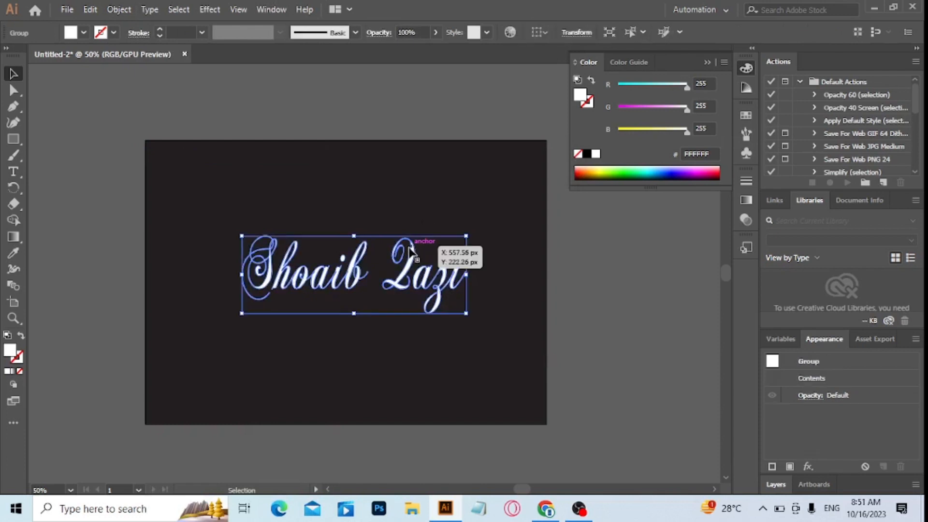
click(205, 8)
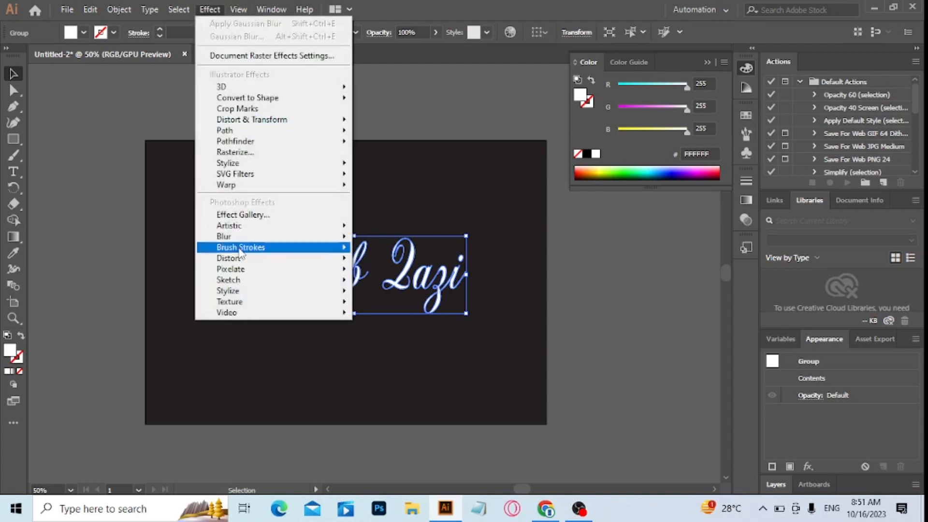
mouse_move(301, 237)
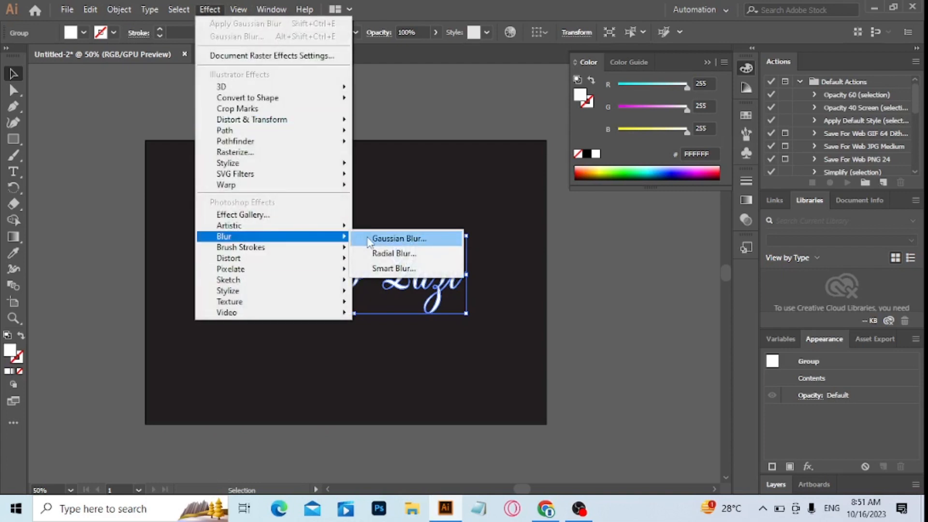
click(368, 238)
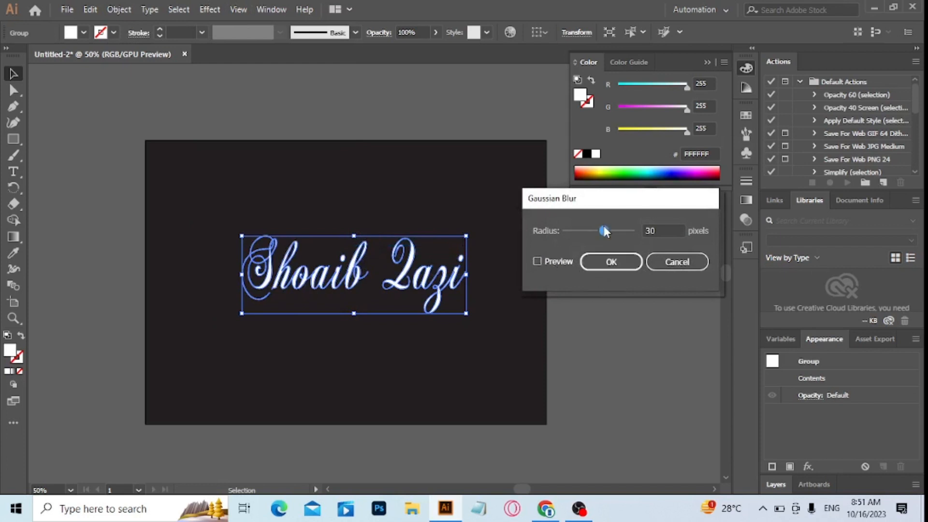
drag(604, 230, 449, 222)
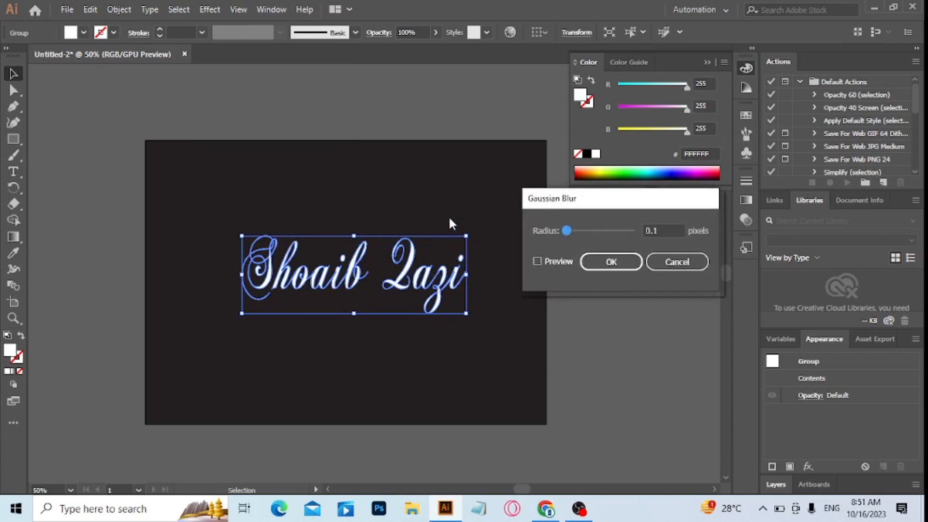
click(660, 232)
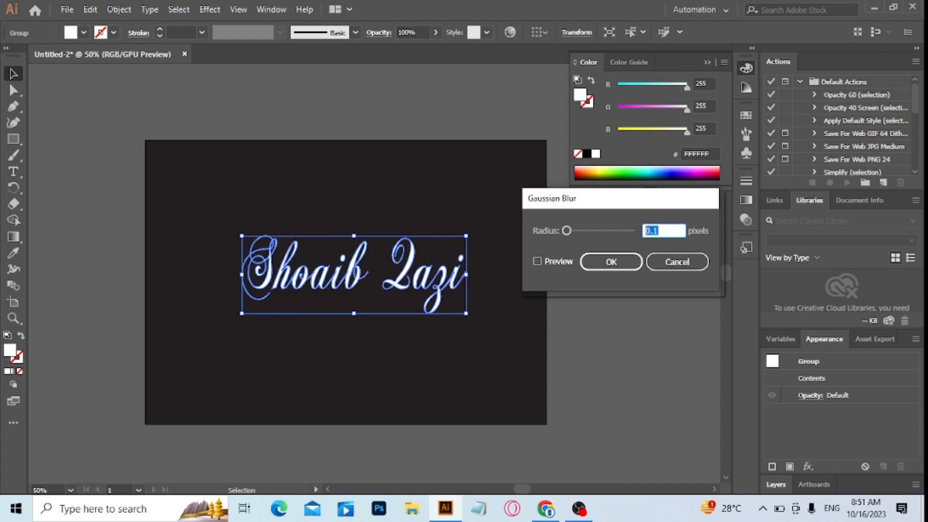
text(3)
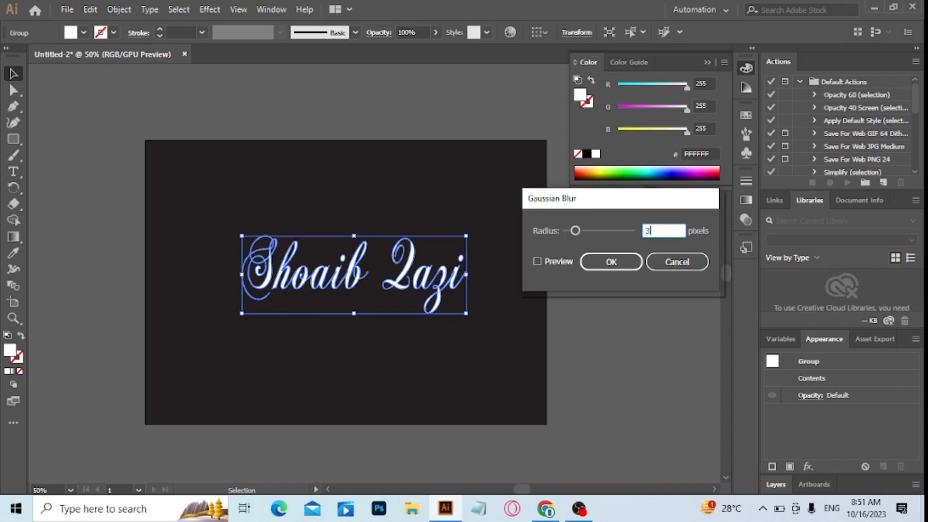
click(611, 263)
key(ctrl)
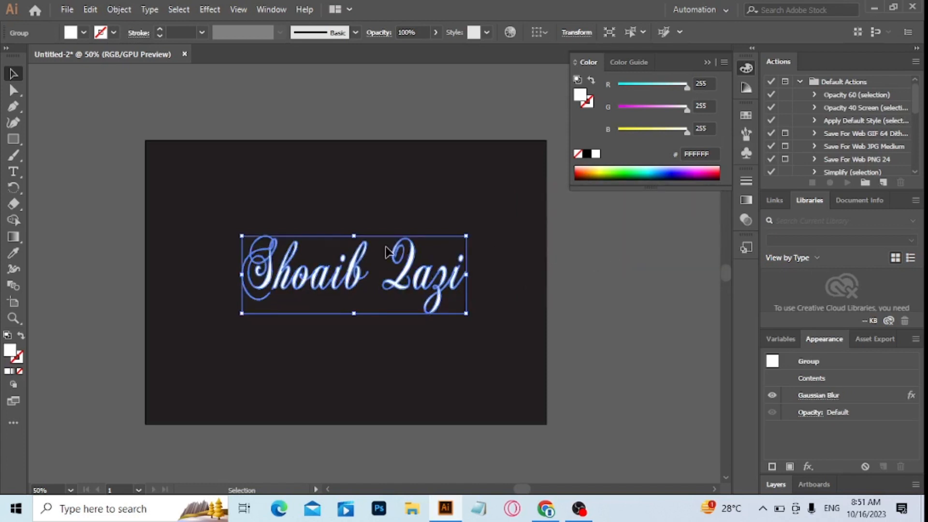
key(ctrl)
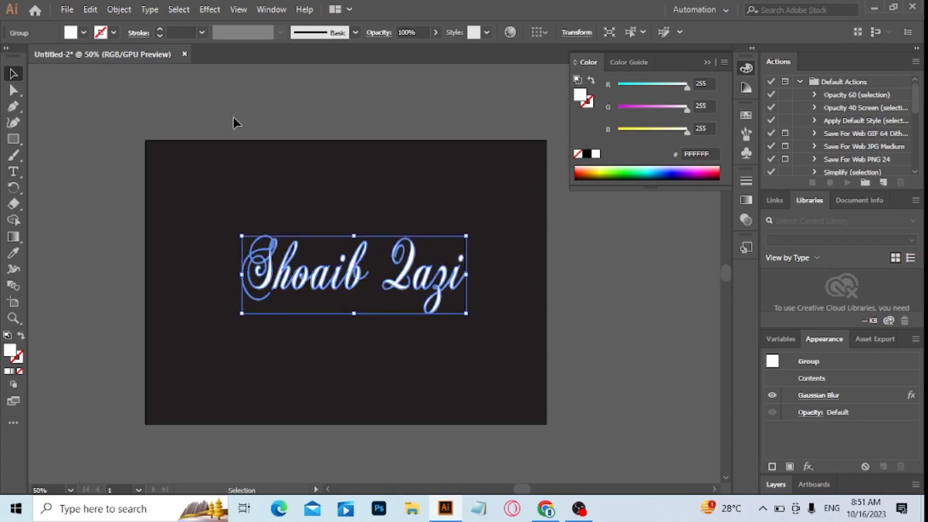
Add a second Gaussian Blur to the selected name group with a radius of 8 pixels.
click(203, 11)
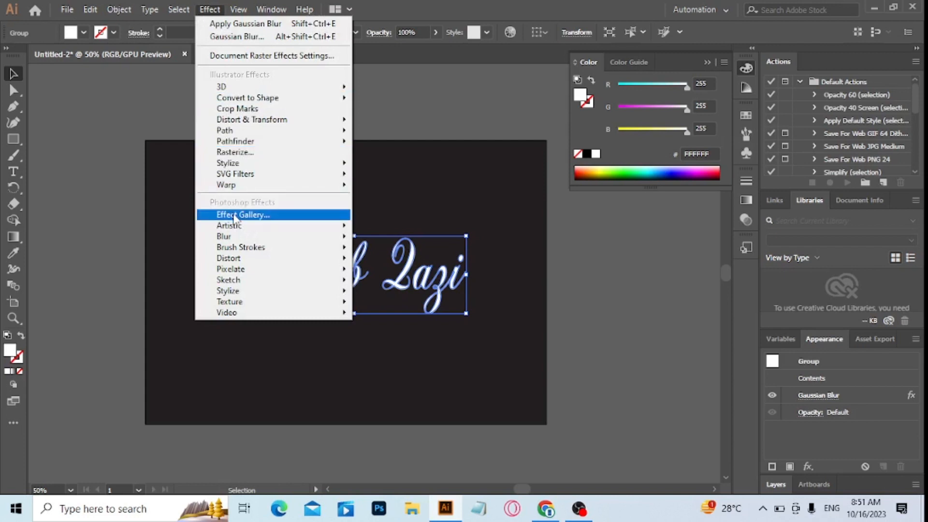
mouse_move(312, 226)
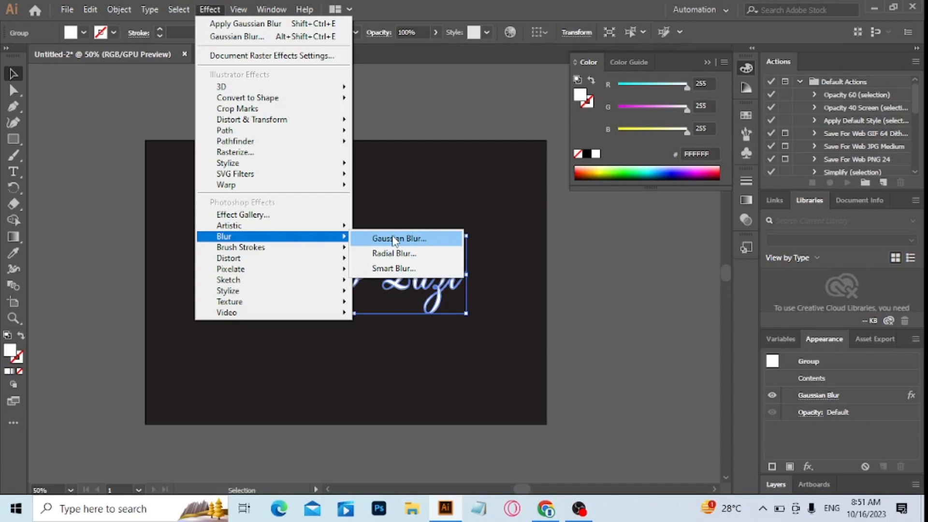
click(396, 239)
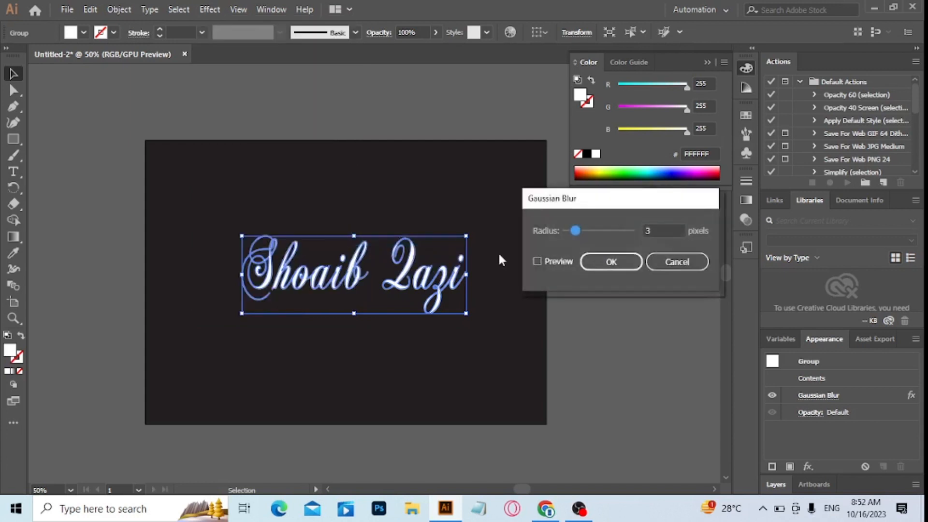
click(653, 229)
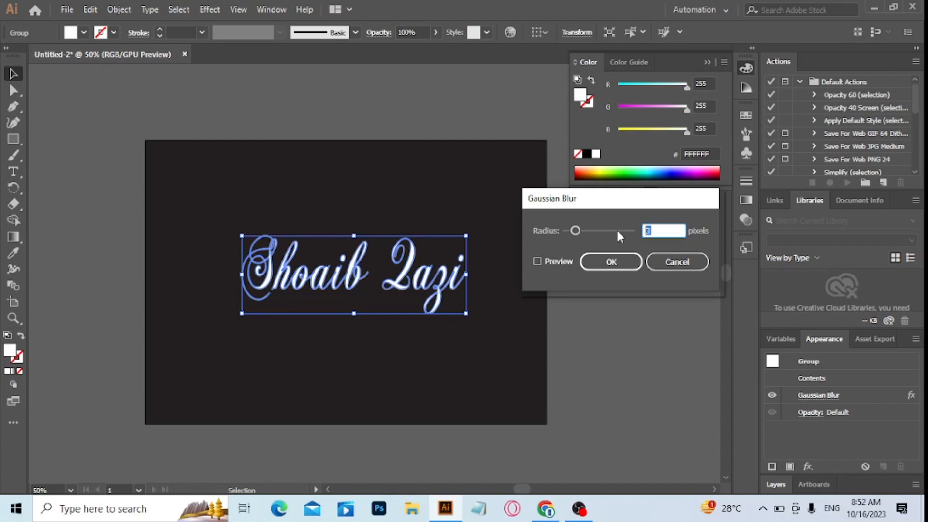
text(8)
click(607, 264)
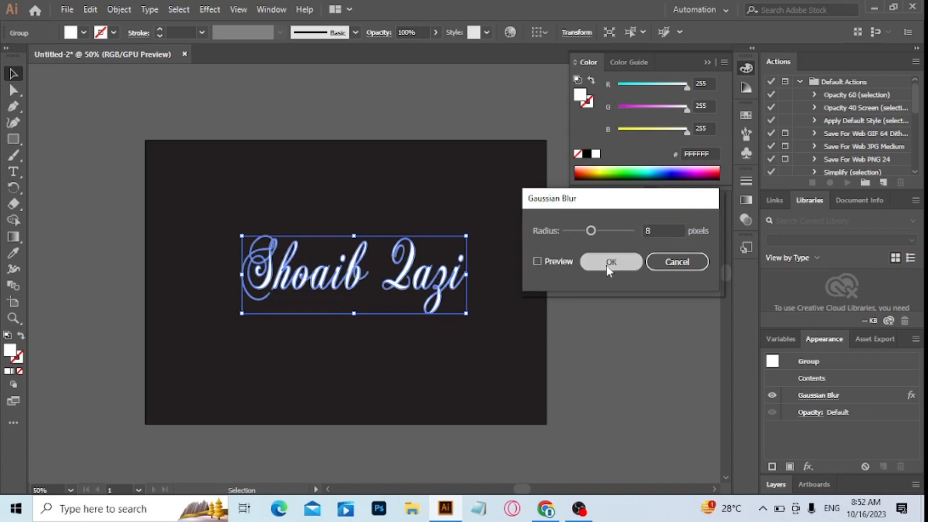
Add a third Gaussian Blur to the name group with a radius of 12 pixels.
key(a)
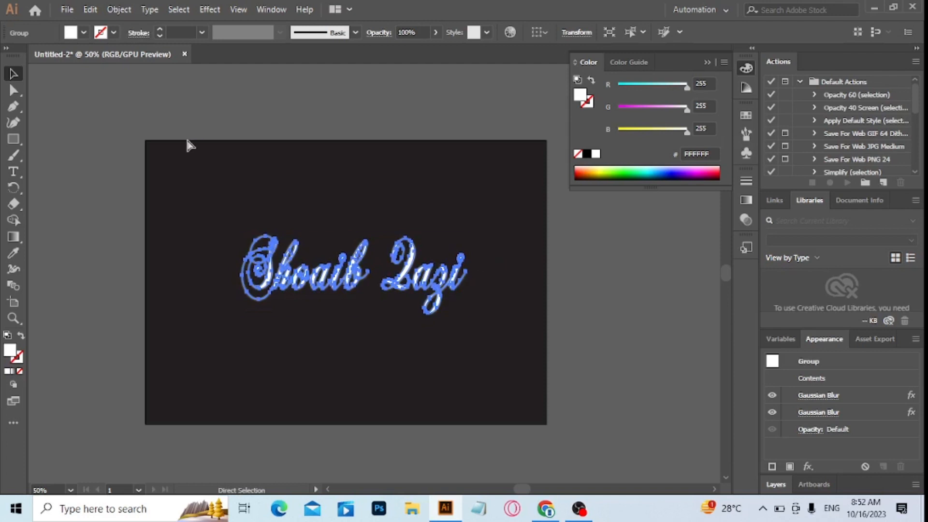
key(v)
click(207, 10)
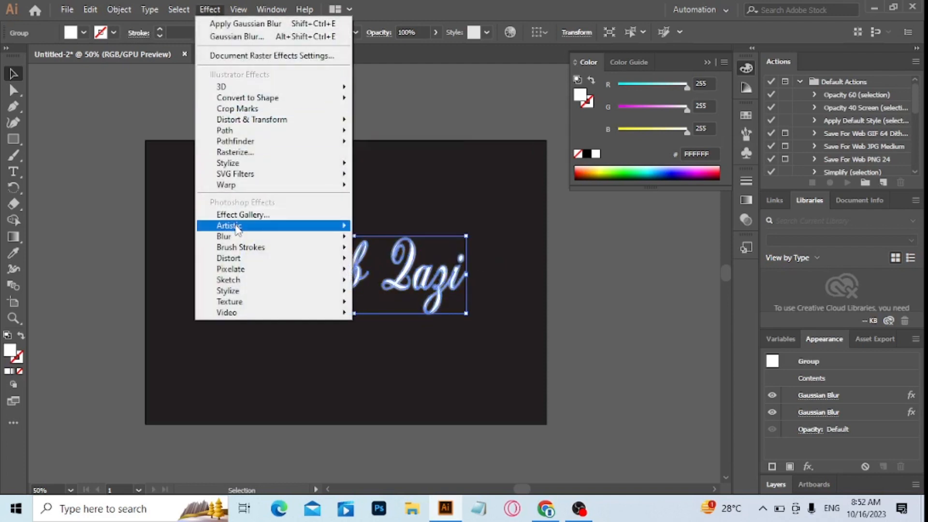
mouse_move(239, 237)
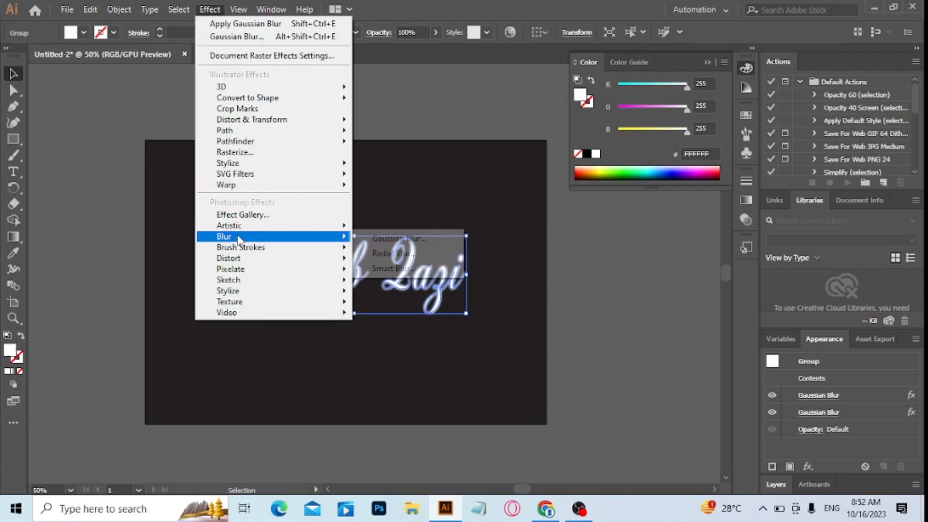
click(399, 240)
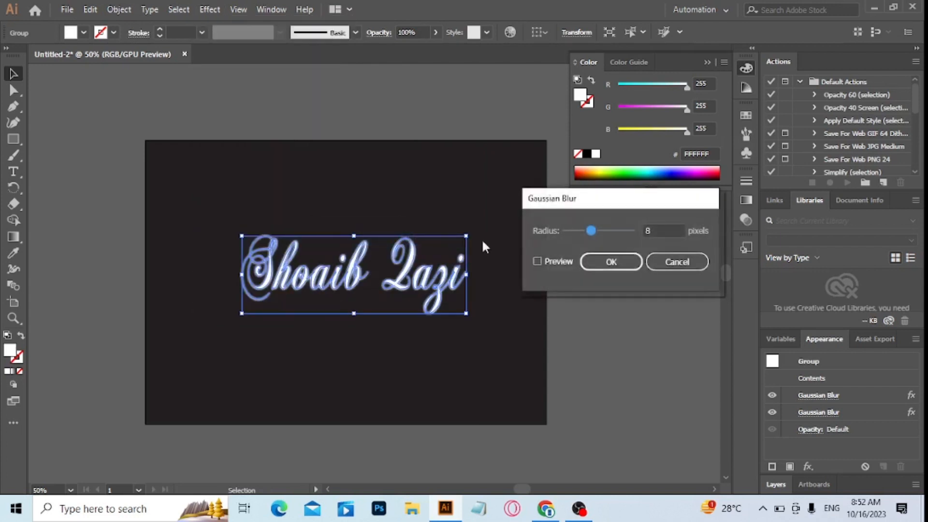
double_click(655, 231)
text(12)
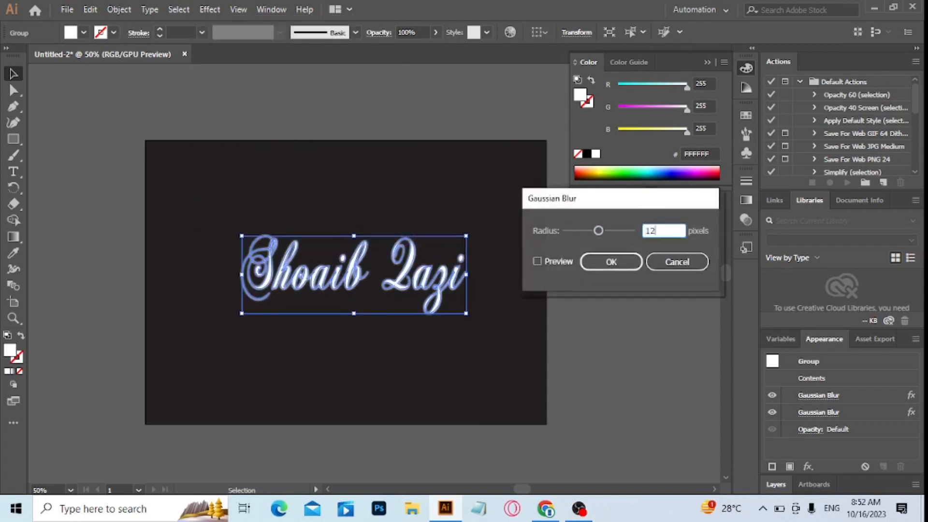
click(612, 262)
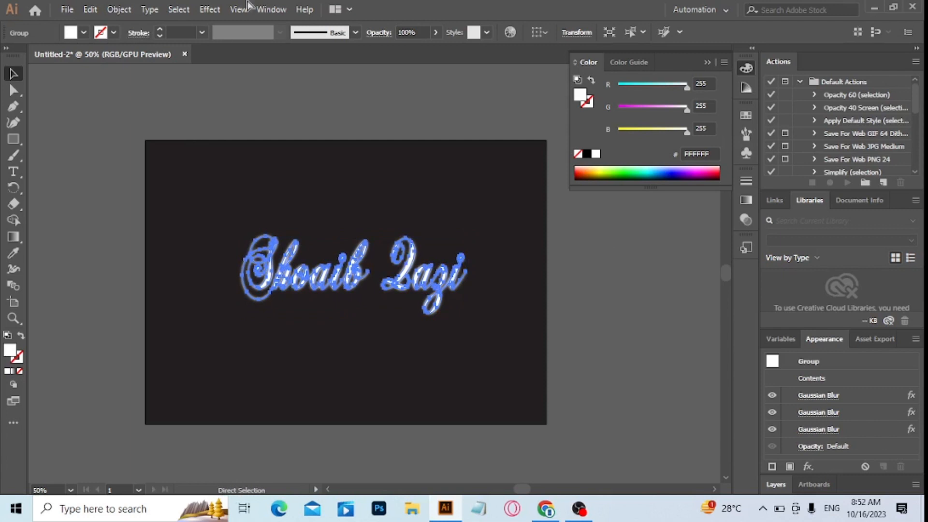
Add a fourth Gaussian Blur to the name group with a radius of 18 pixels.
click(212, 10)
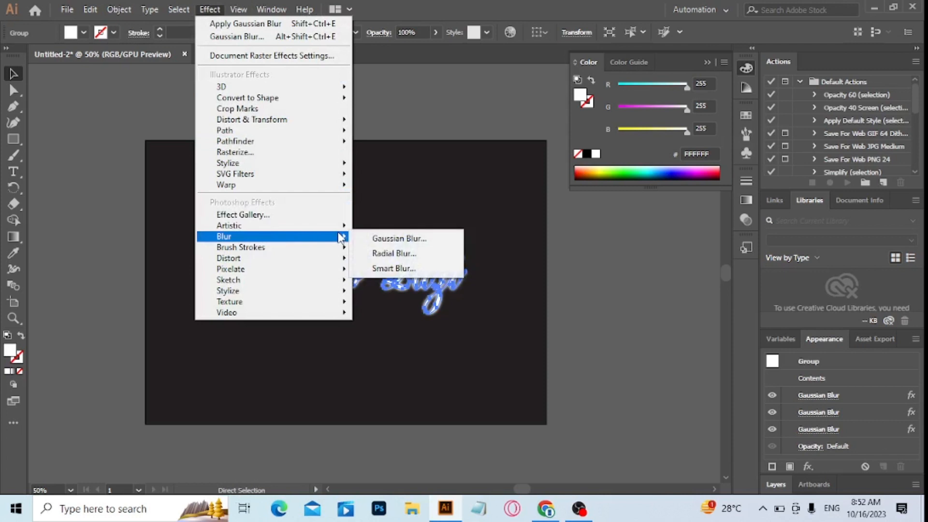
click(379, 239)
double_click(655, 231)
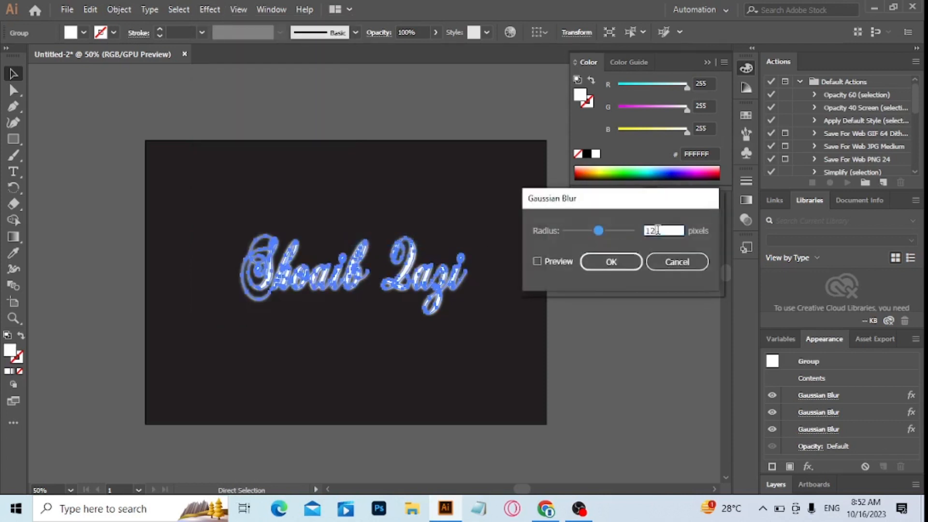
text(18)
click(603, 257)
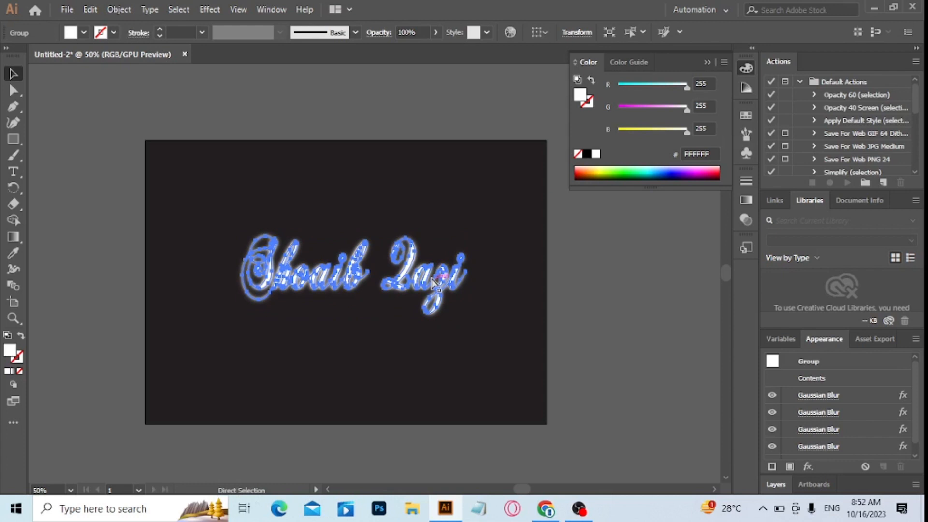
Add a fifth Gaussian Blur to the name group with a radius of 25 pixels.
click(210, 10)
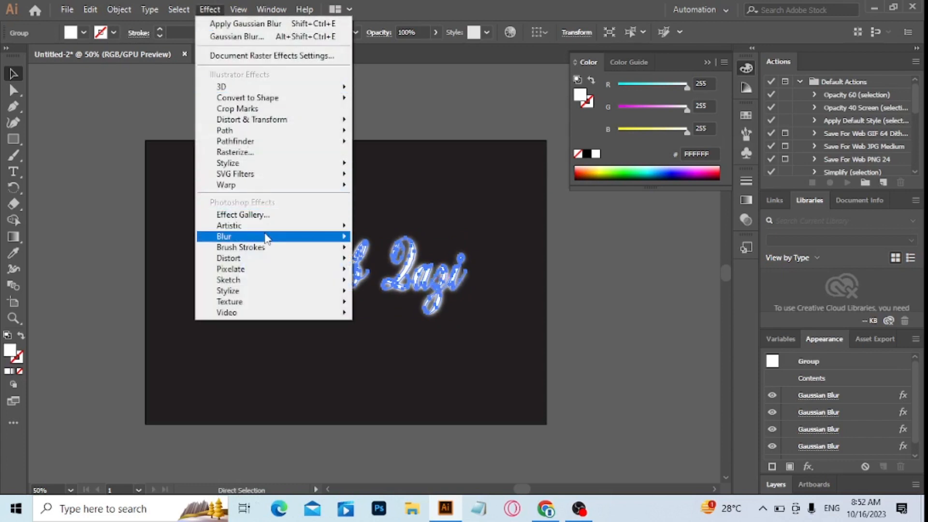
mouse_move(267, 237)
click(362, 239)
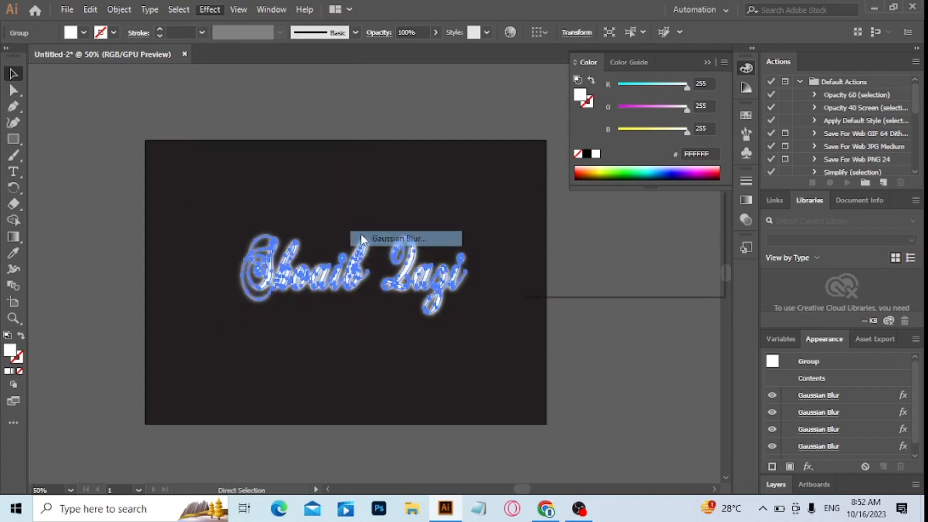
click(664, 234)
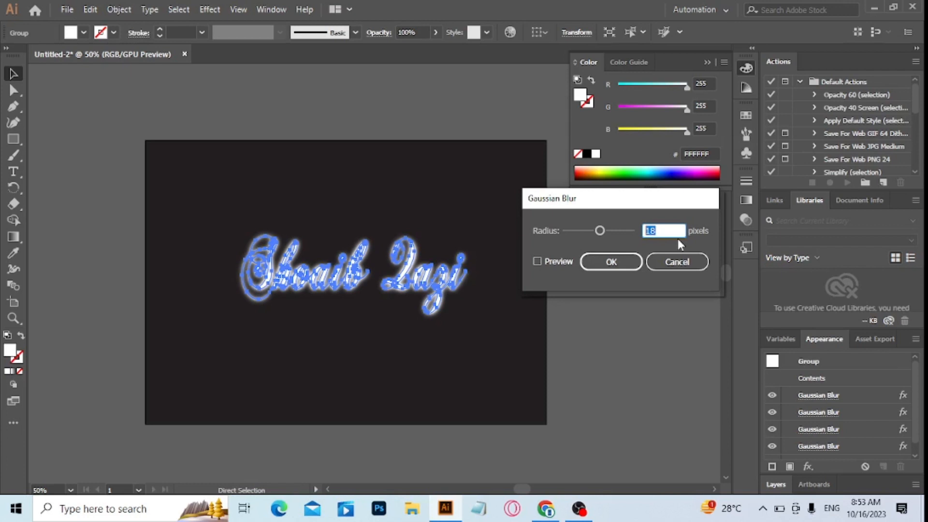
text(25)
click(622, 264)
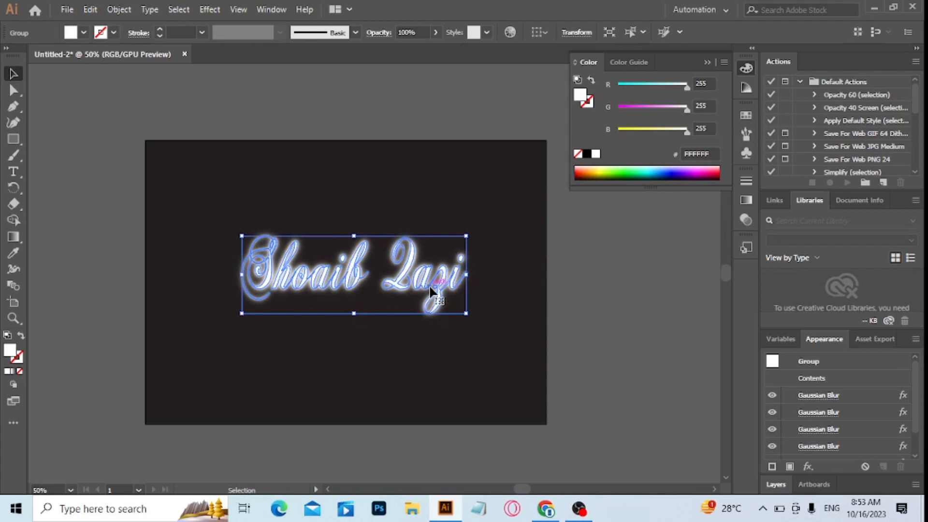
Add a sixth Gaussian Blur to the name group with a radius of 32 pixels.
key(a)
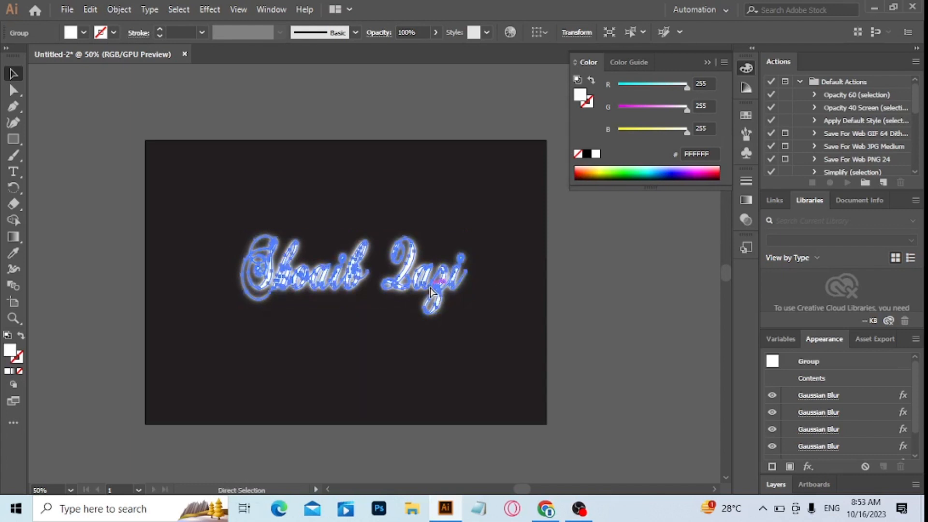
click(210, 11)
mouse_move(230, 238)
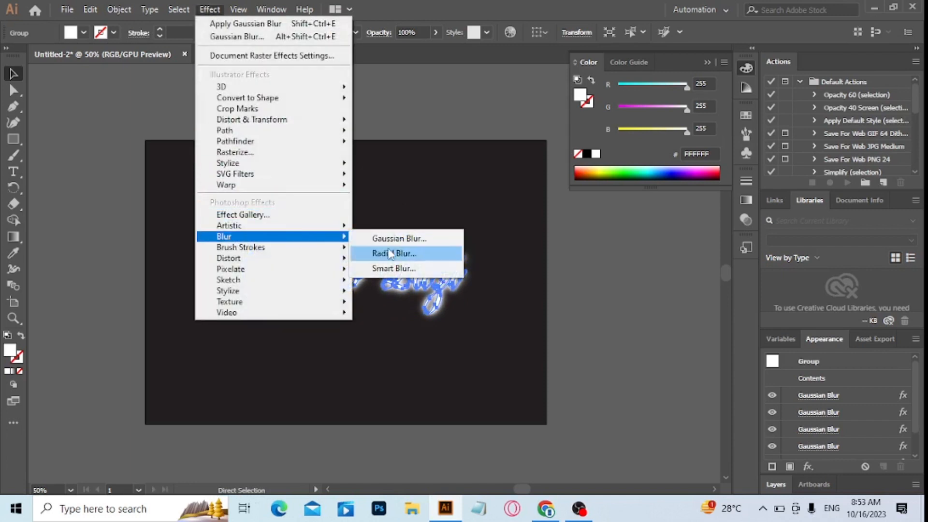
click(410, 239)
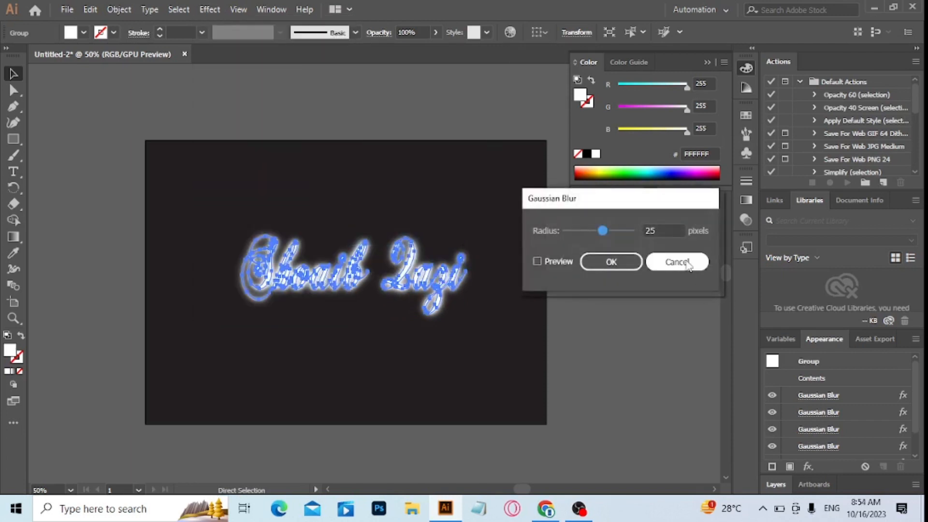
click(653, 231)
double_click(654, 232)
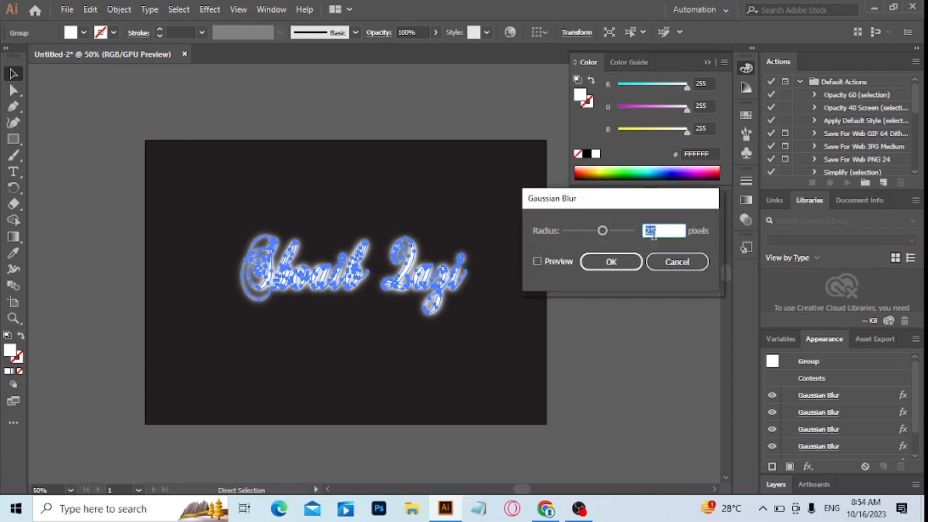
text(32)
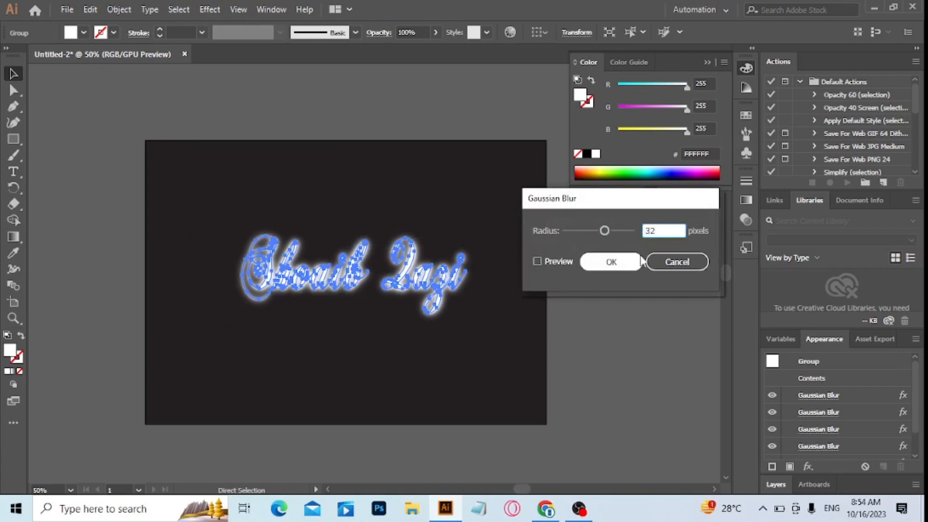
click(633, 262)
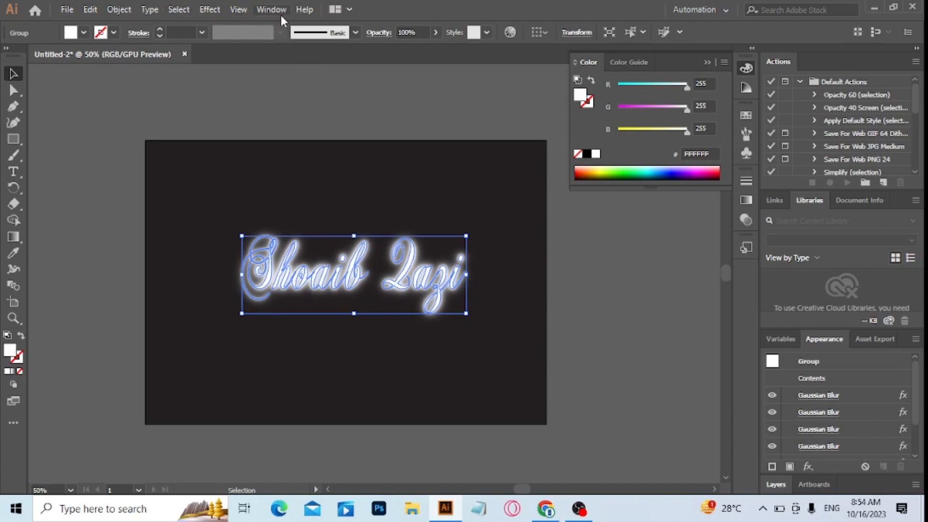
Set the document raster effects to add 700 px around objects, then deselect the name group.
click(209, 9)
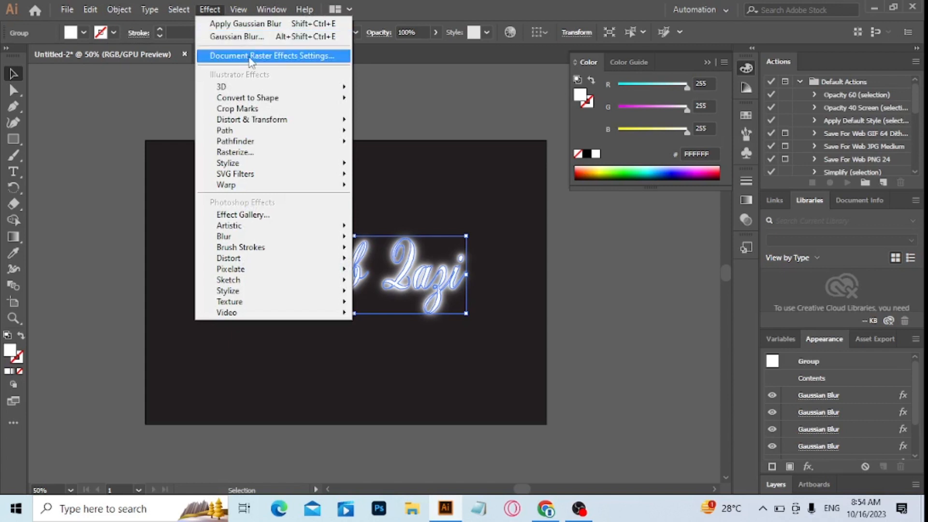
click(290, 59)
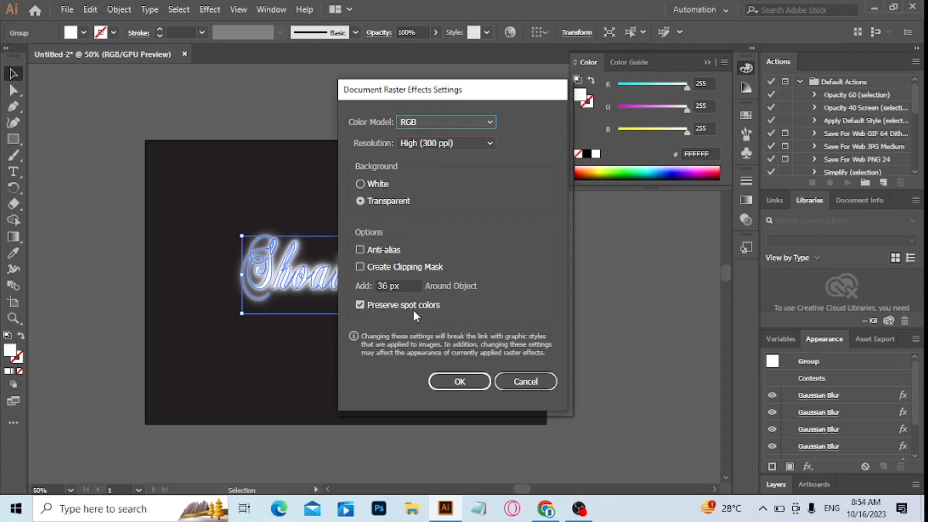
double_click(390, 286)
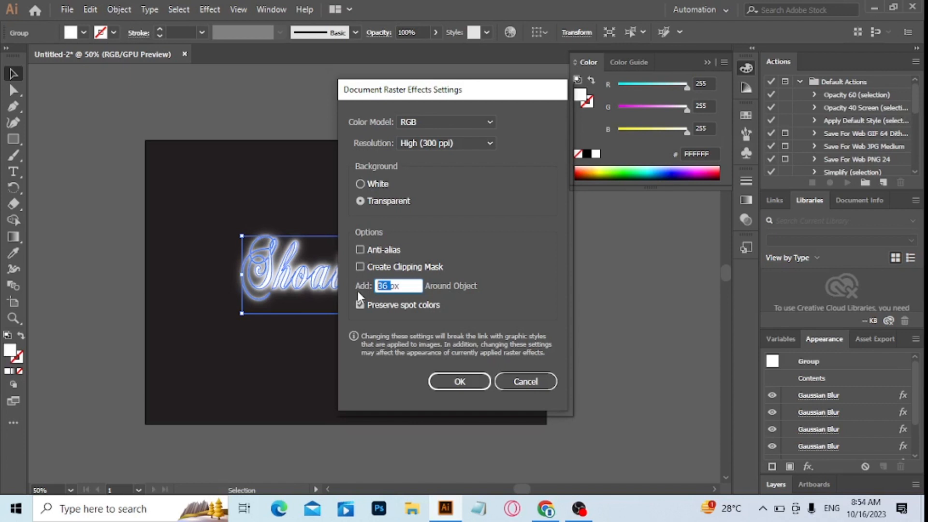
text(7)
text(00)
click(459, 381)
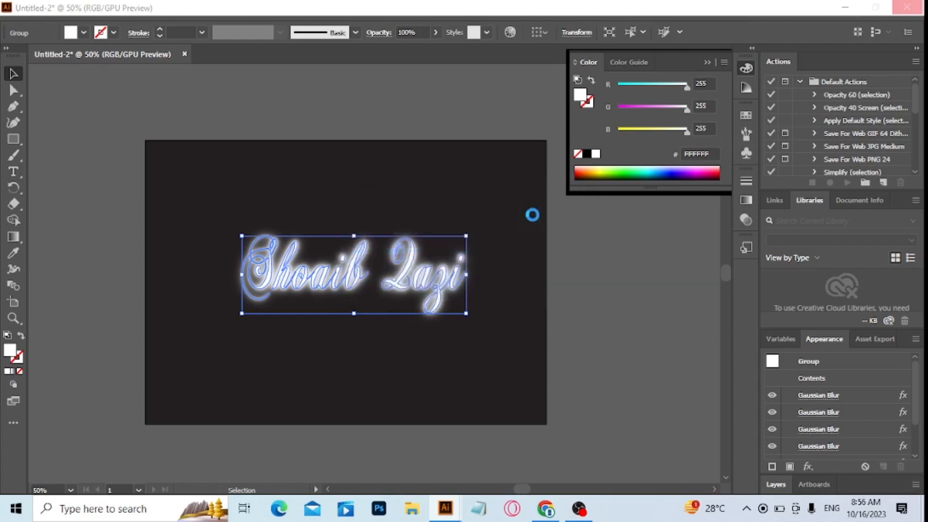
click(621, 270)
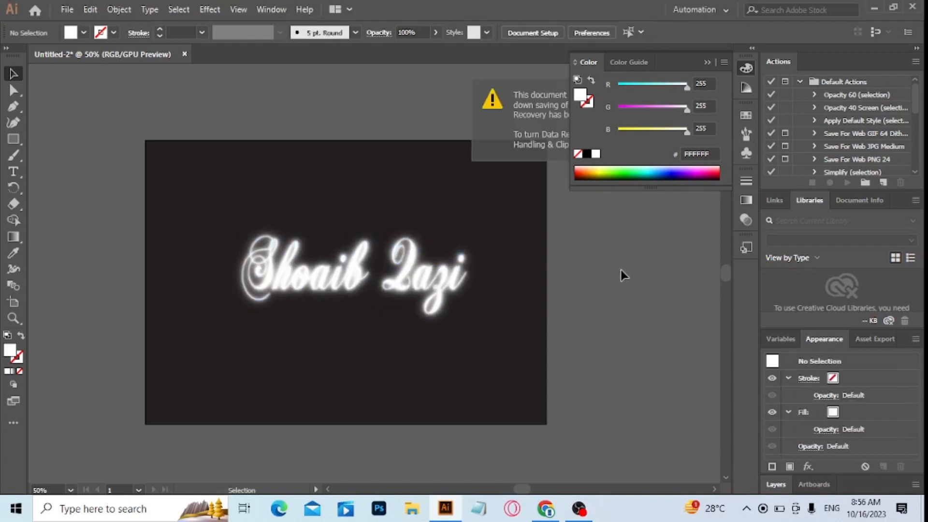
click(707, 62)
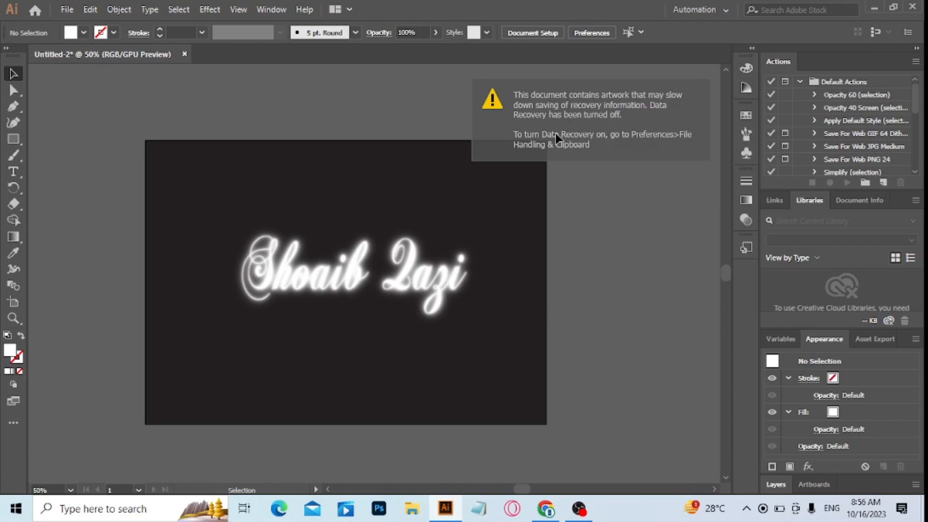
Rotate the glowing name group slightly counterclockwise.
click(12, 141)
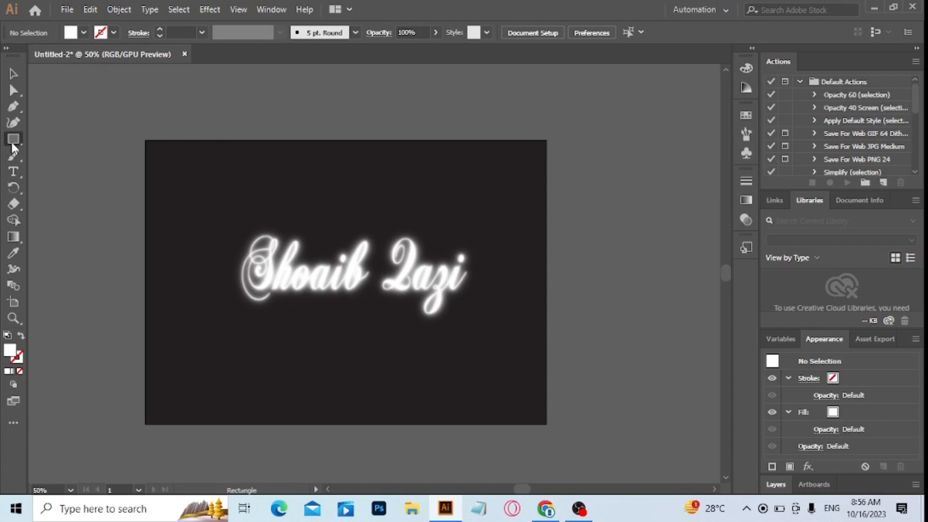
click(13, 73)
click(308, 267)
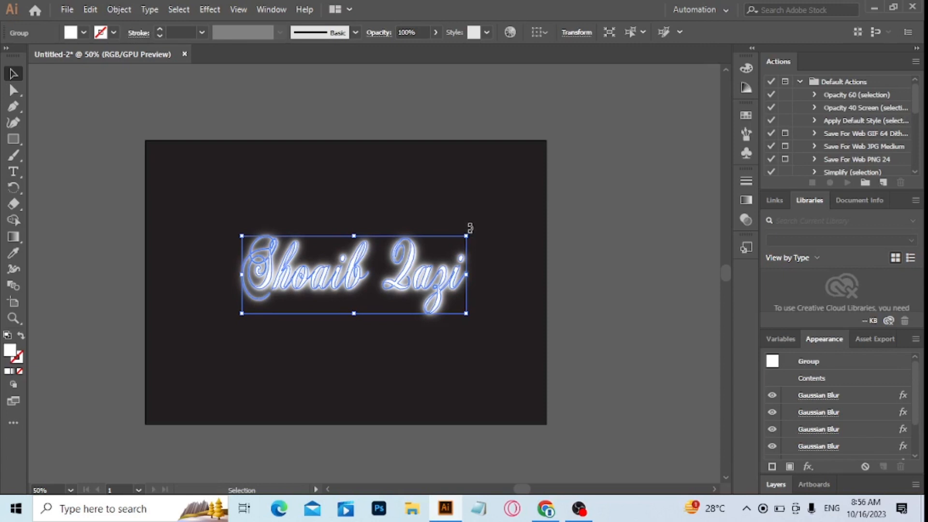
drag(470, 228, 466, 214)
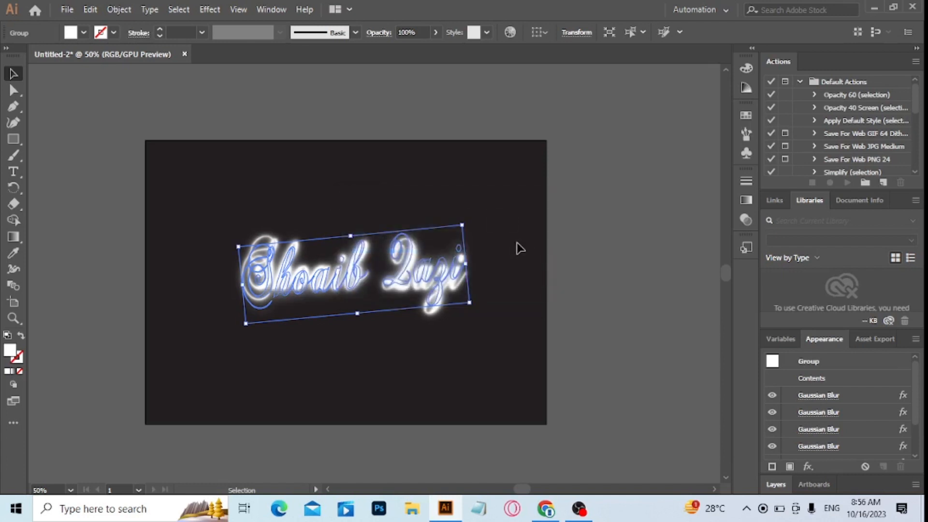
Draw a rectangle covering the whole artboard, about 842 by 595 px, and fill it with the white-to-black linear gradient.
click(13, 138)
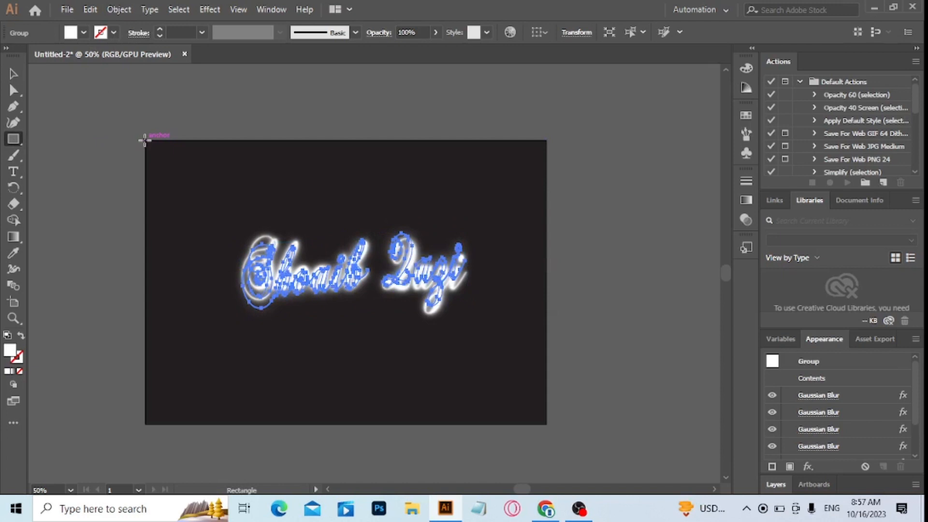
drag(144, 140, 546, 422)
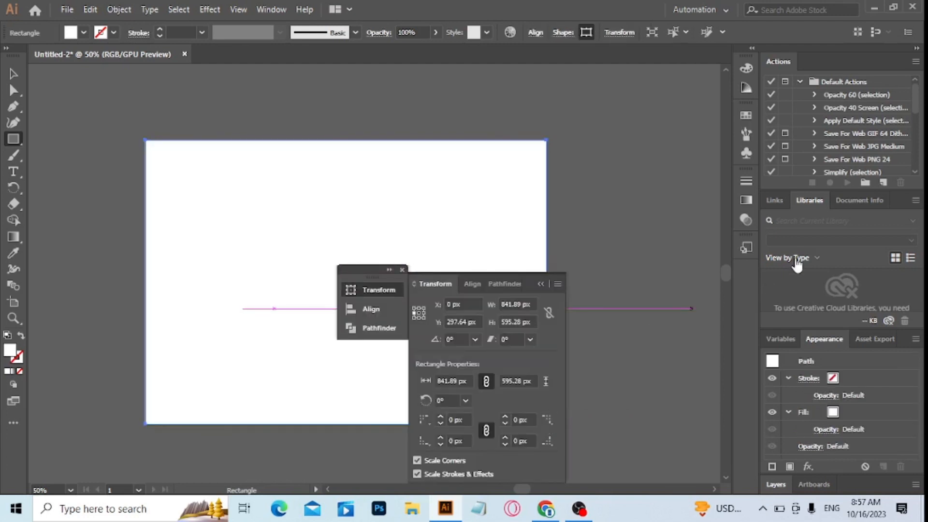
click(750, 203)
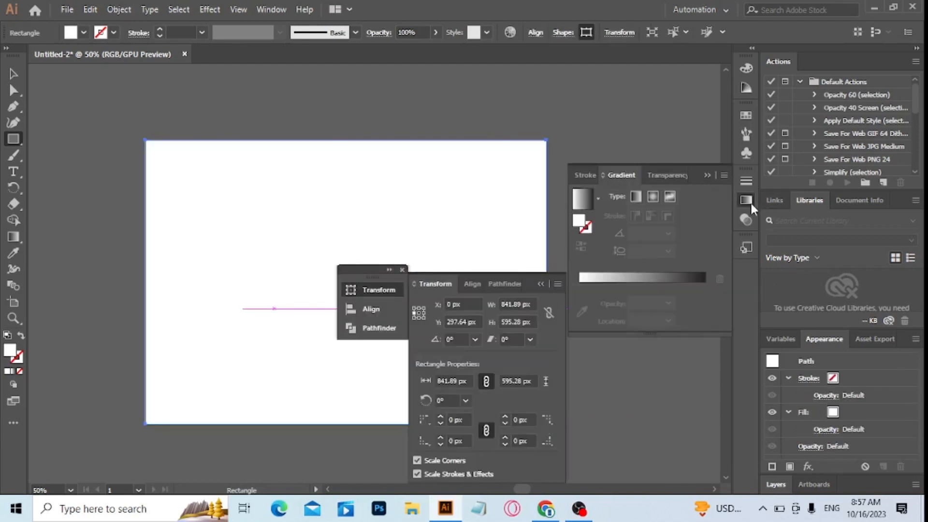
click(583, 198)
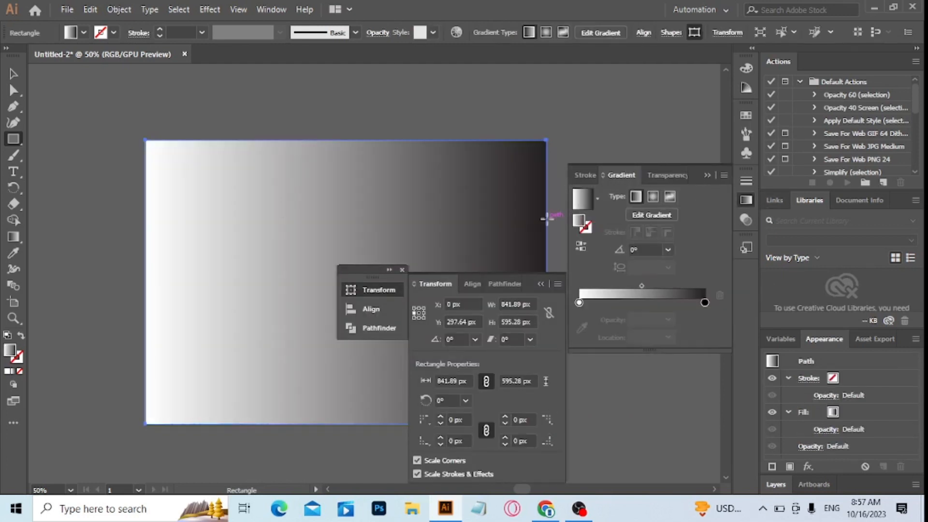
click(541, 283)
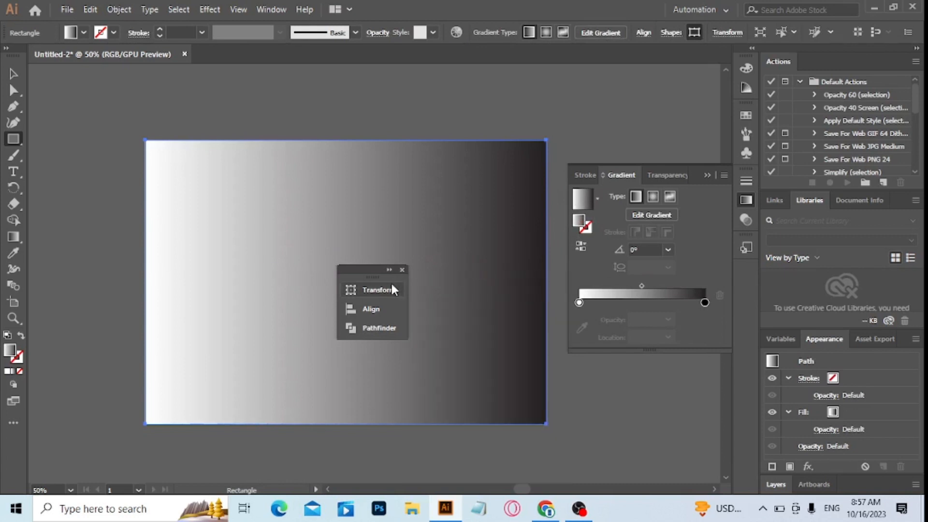
click(402, 270)
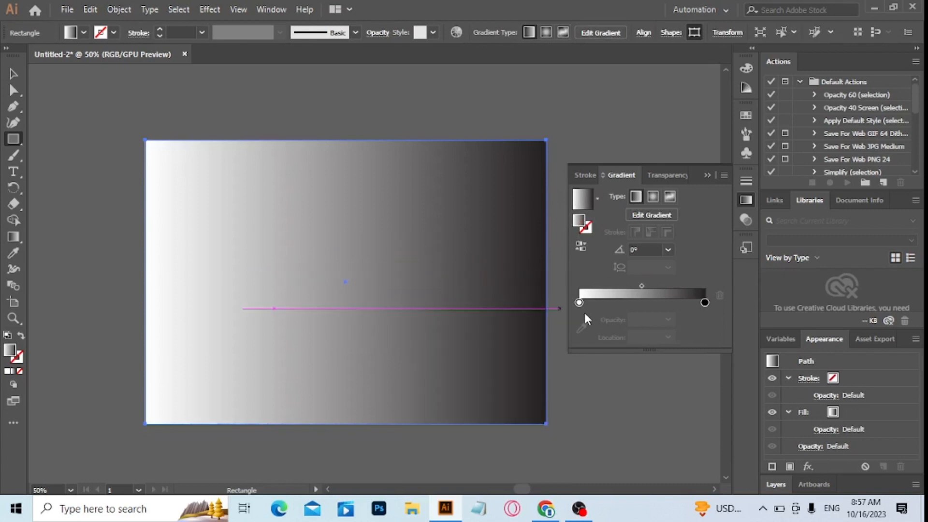
Switch the rectangle gradient's starting white stop to RGB and colour it purple, 7500BF.
click(579, 302)
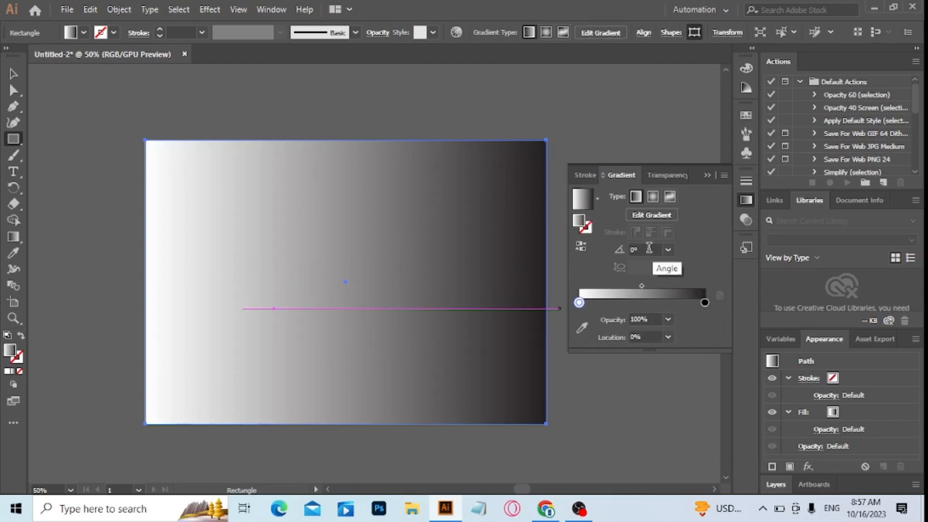
double_click(579, 304)
click(579, 304)
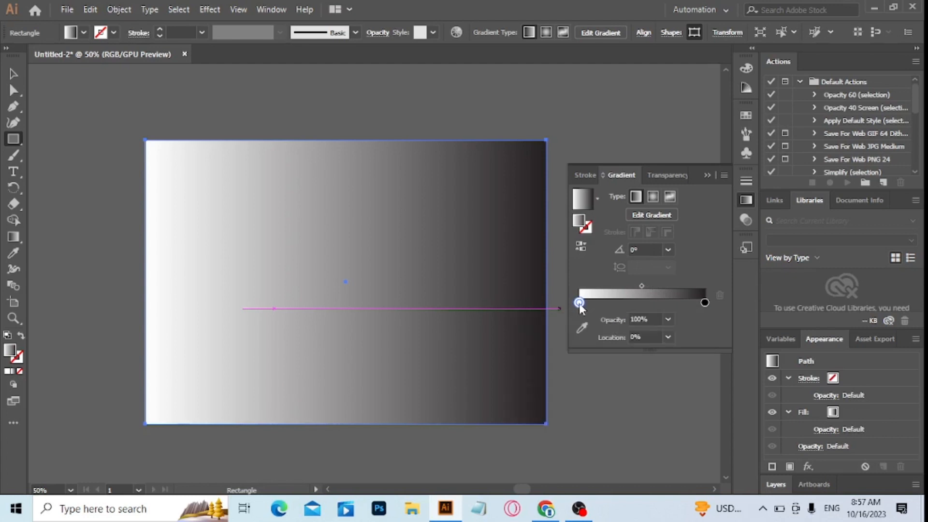
double_click(579, 304)
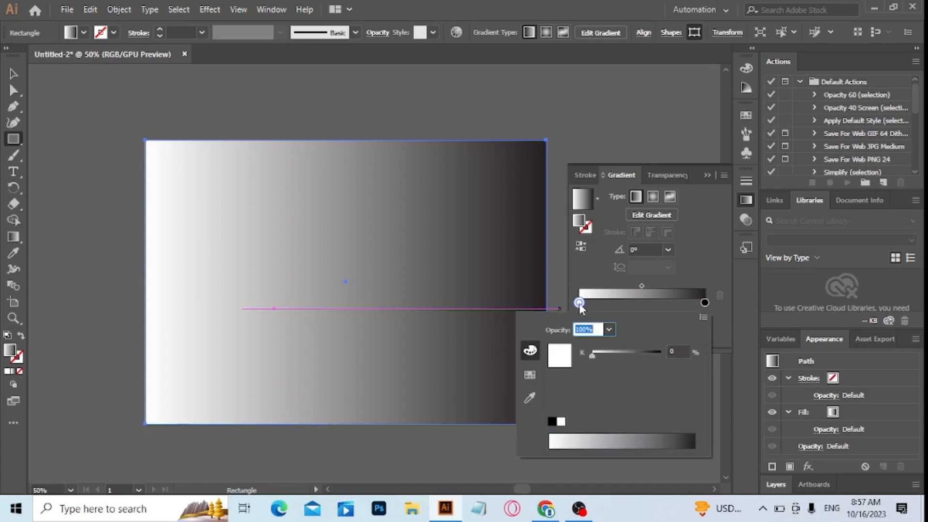
click(701, 318)
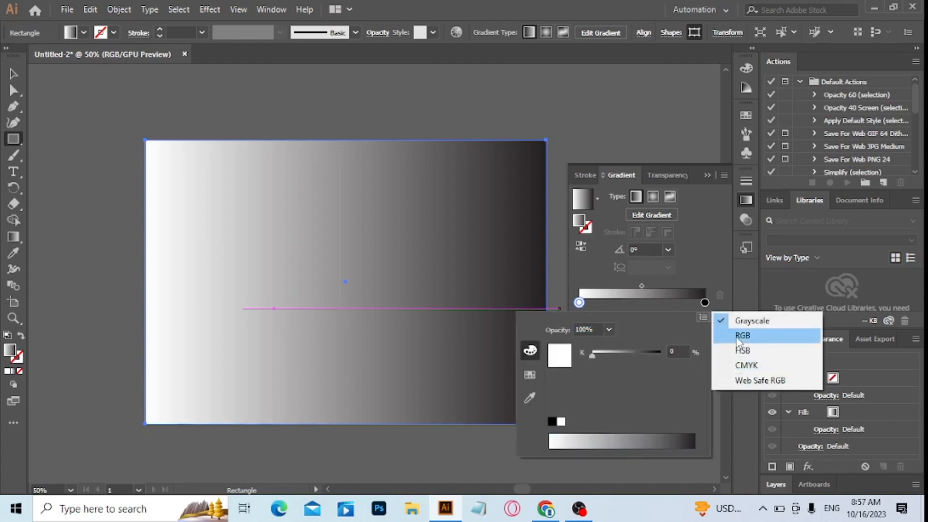
click(737, 336)
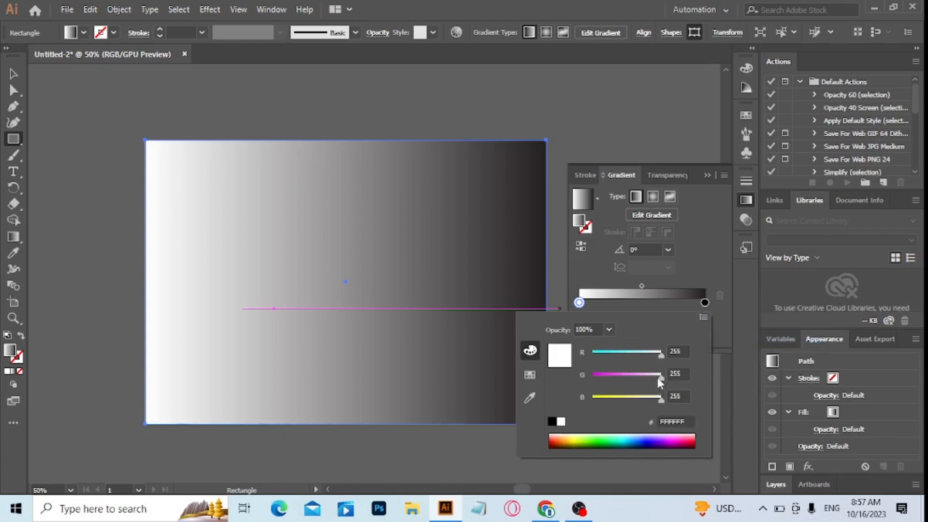
click(666, 441)
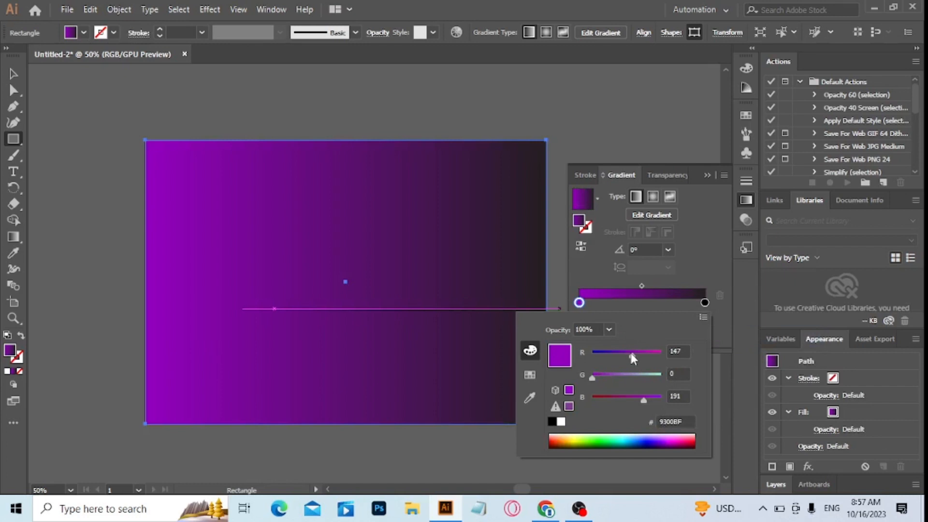
drag(631, 354, 622, 355)
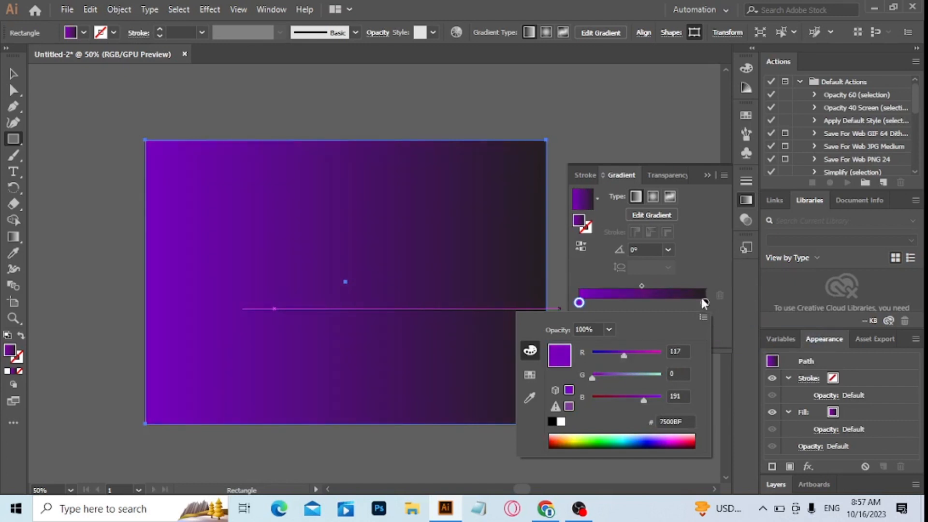
Switch the gradient's black end stop to RGB and colour it pink, F600B0.
click(704, 303)
double_click(705, 302)
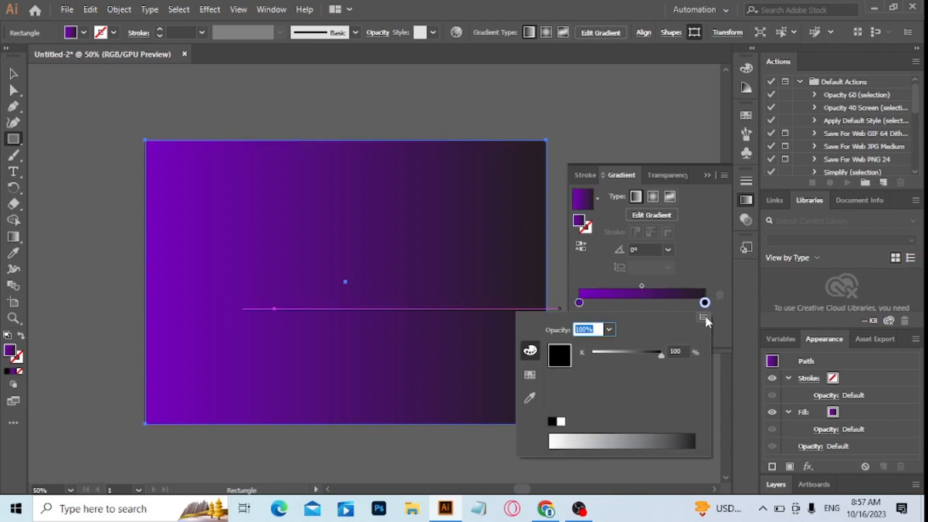
click(704, 317)
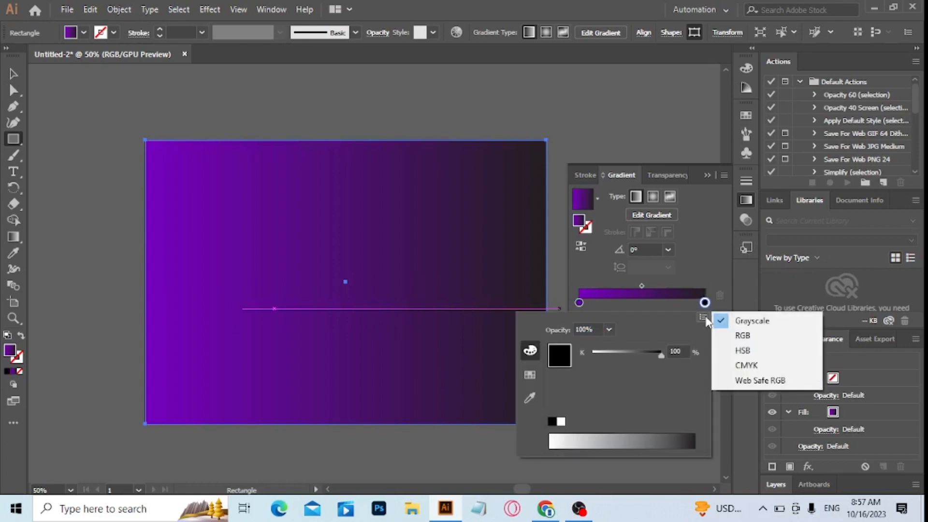
click(735, 335)
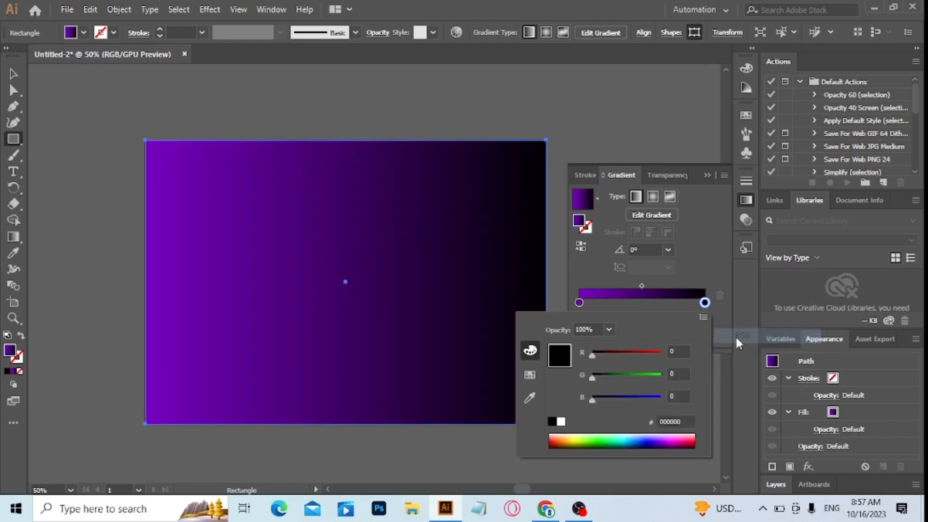
click(672, 443)
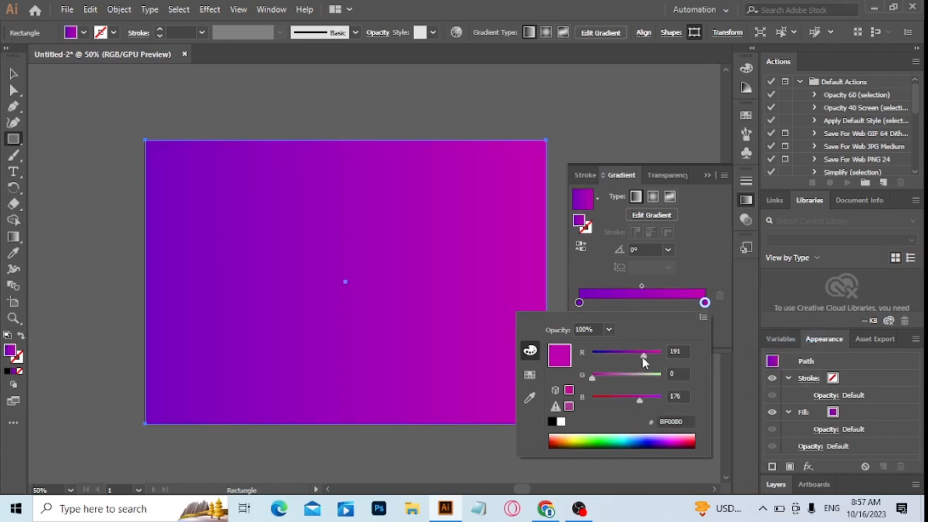
drag(645, 353, 660, 354)
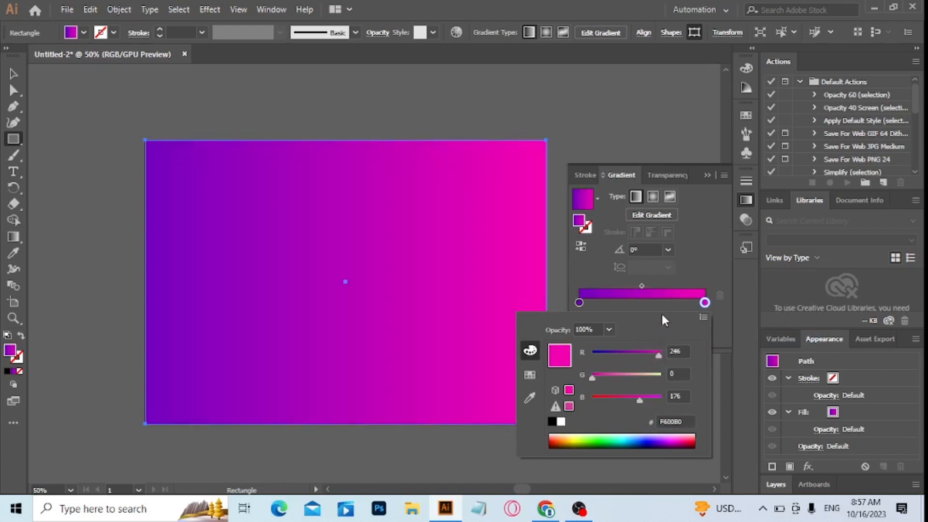
click(705, 304)
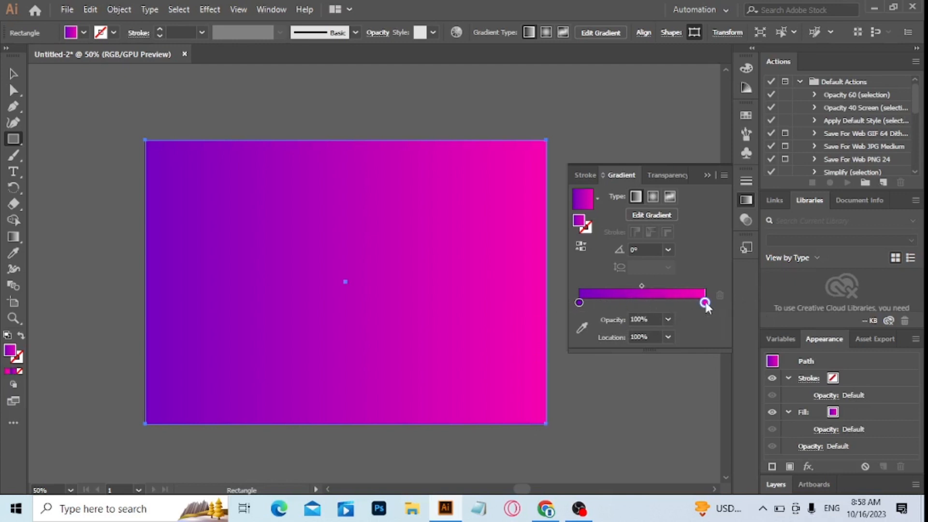
Add a middle gradient stop at about 51% by duplicating the pink end stop, and colour it red, F60020.
drag(704, 303, 643, 303)
double_click(643, 302)
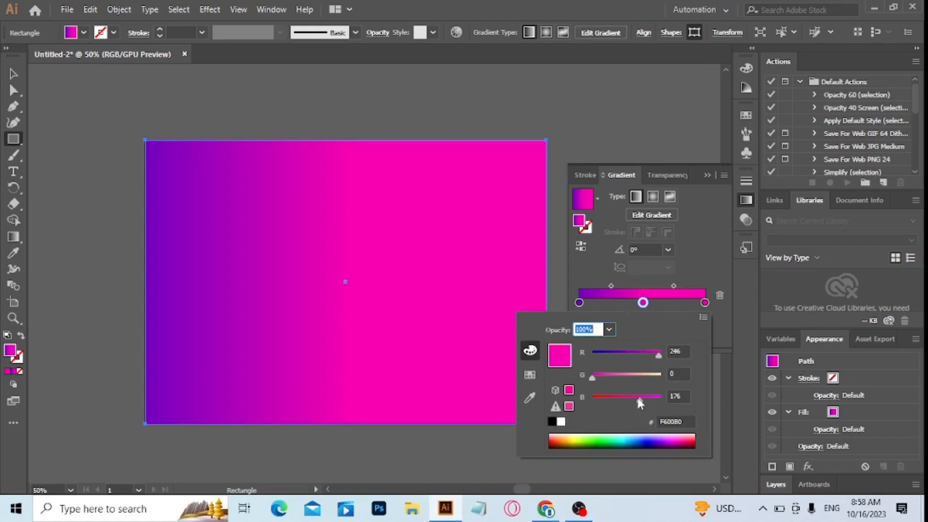
drag(637, 399, 599, 401)
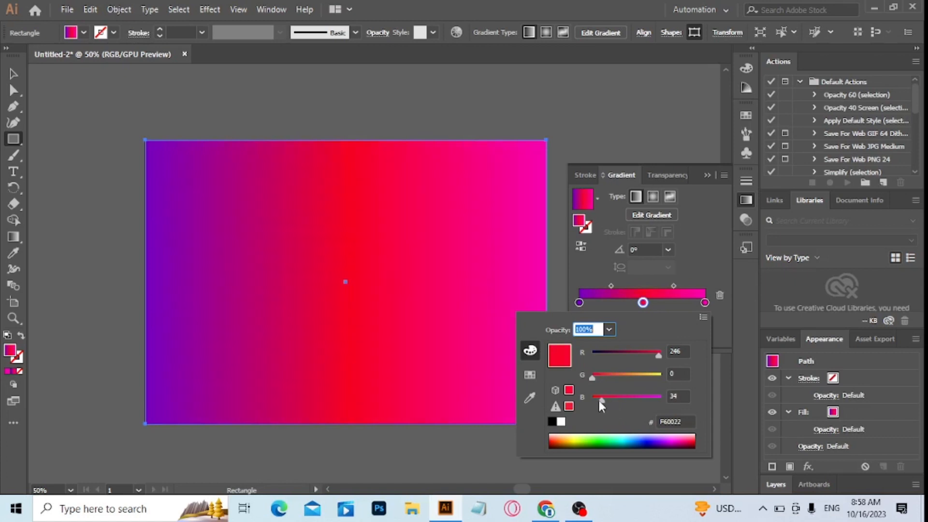
click(704, 317)
click(750, 334)
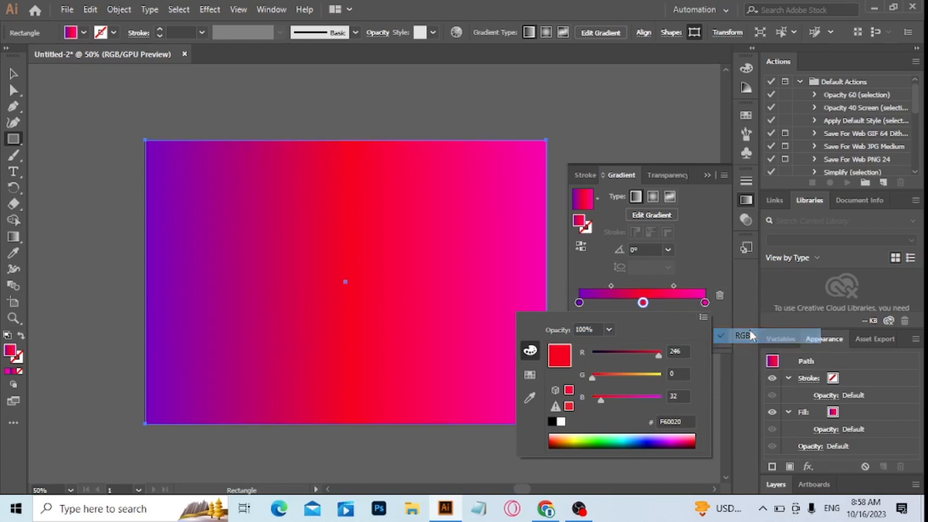
click(711, 174)
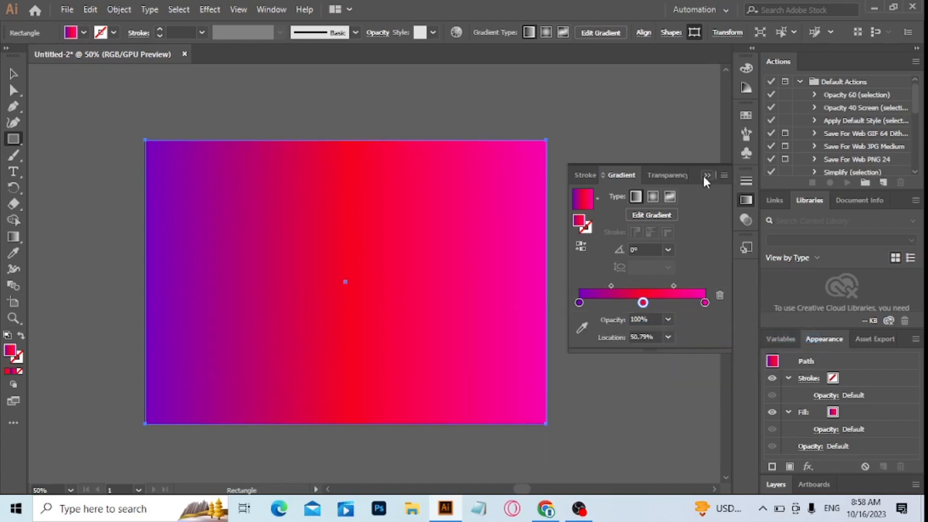
click(706, 176)
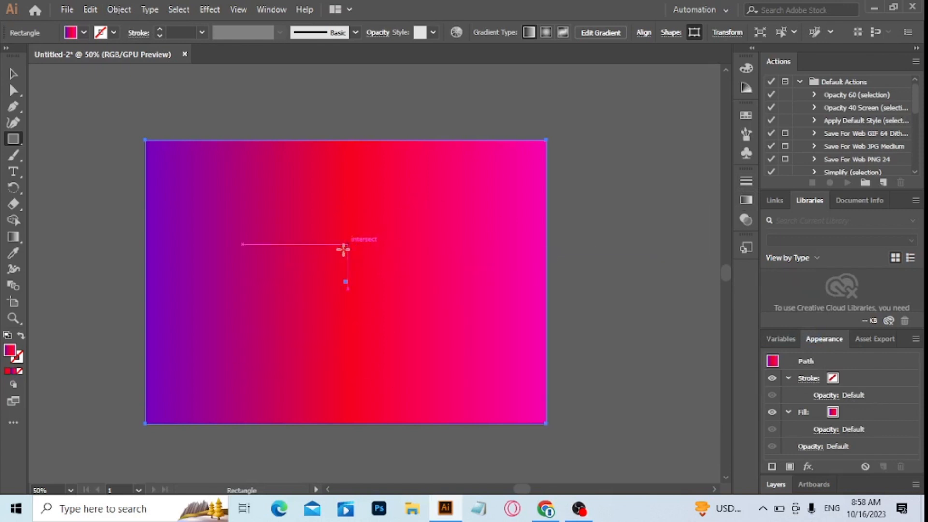
Set the gradient rectangle's blending mode to Overlay and deselect it.
click(276, 10)
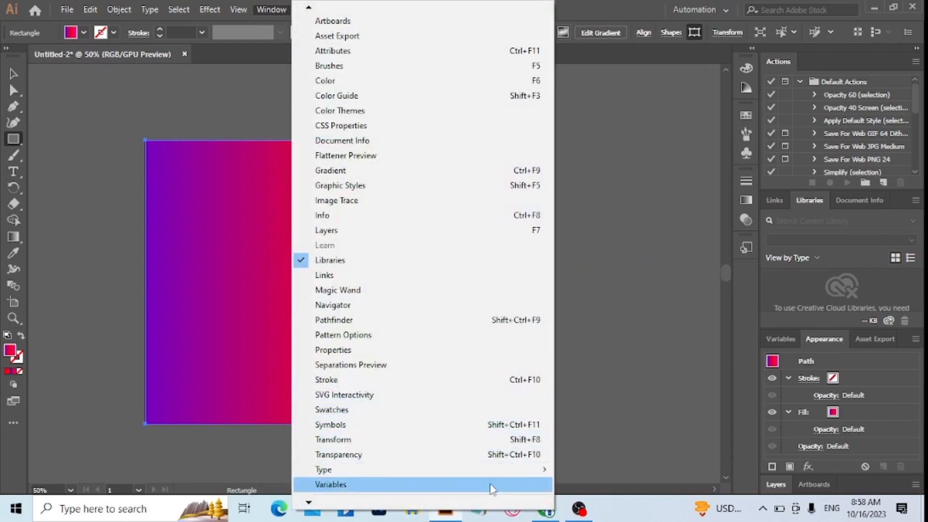
click(540, 460)
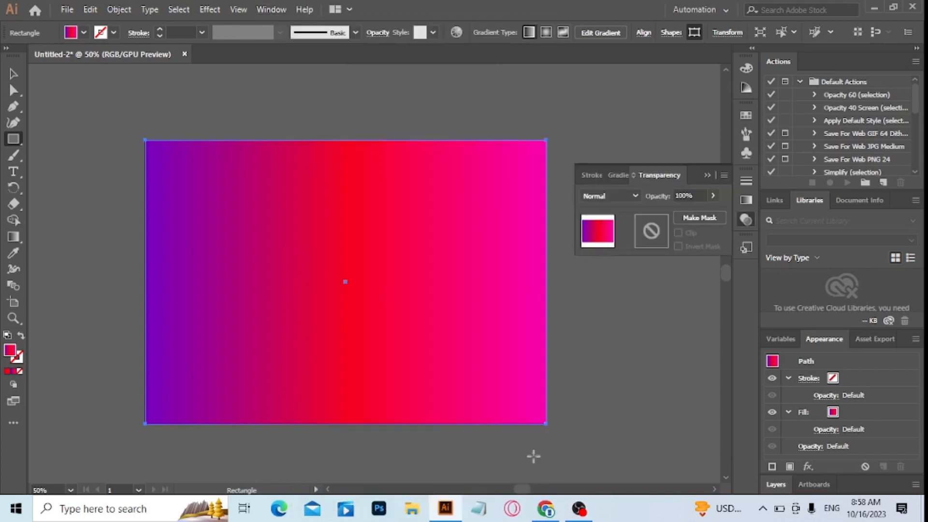
click(635, 195)
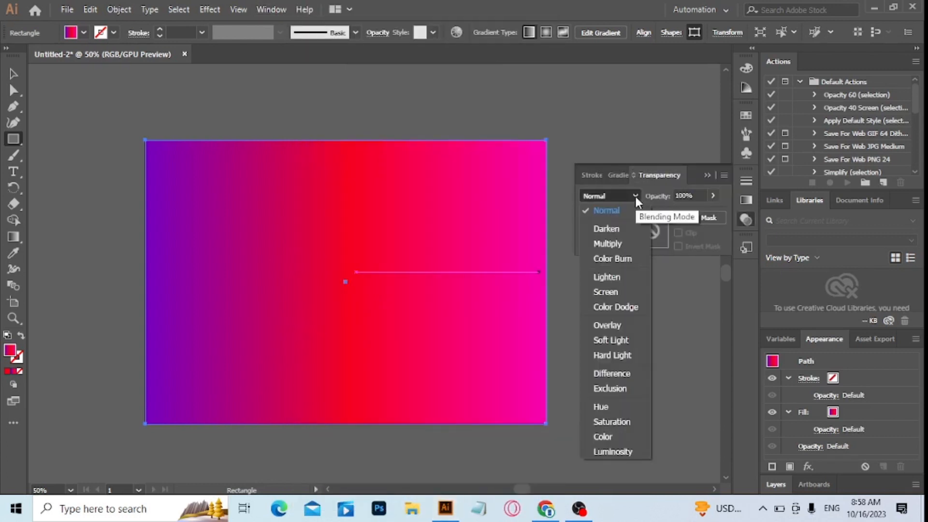
click(641, 323)
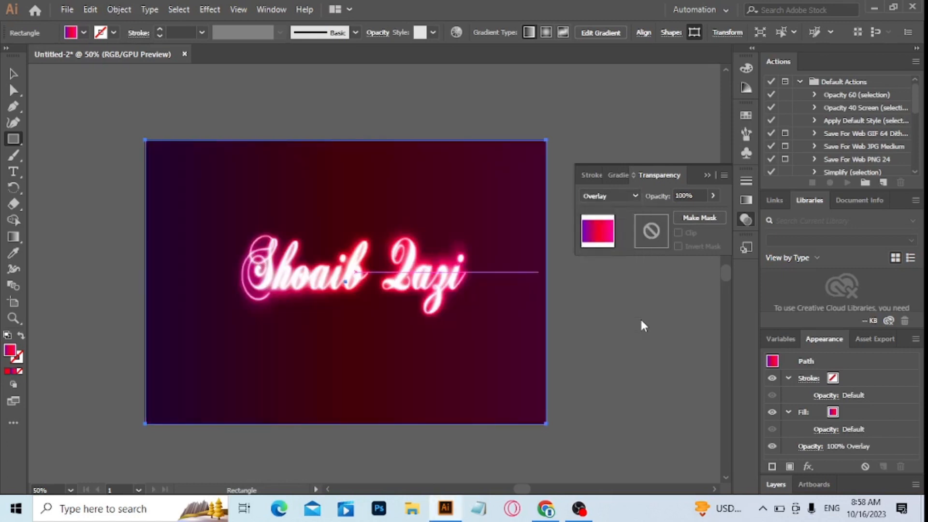
click(14, 77)
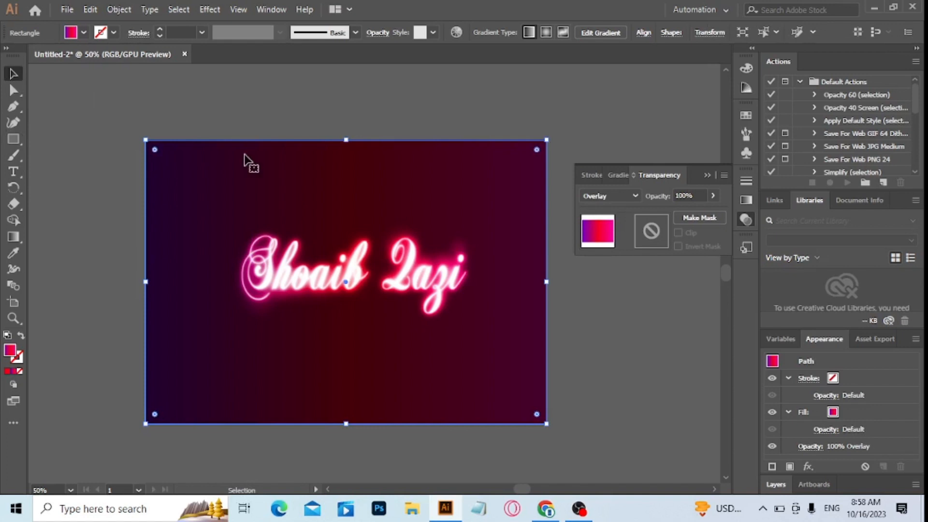
click(708, 374)
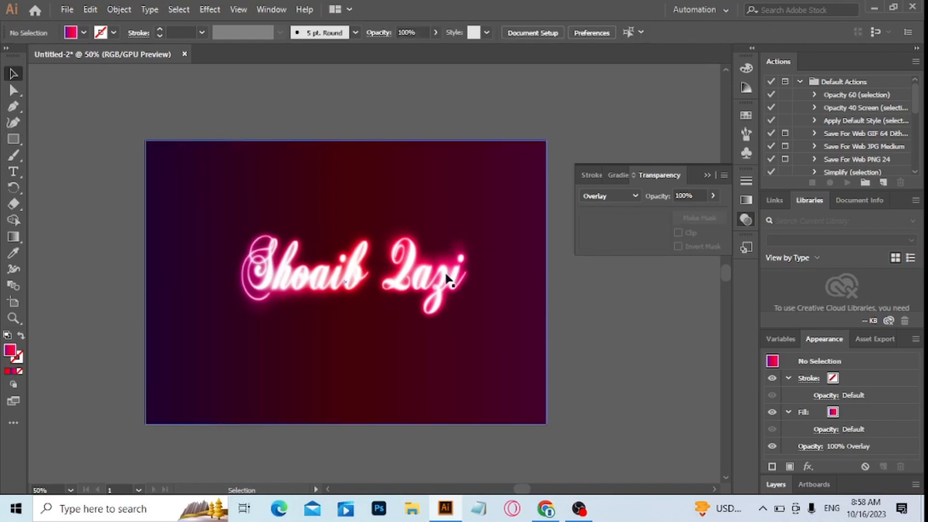